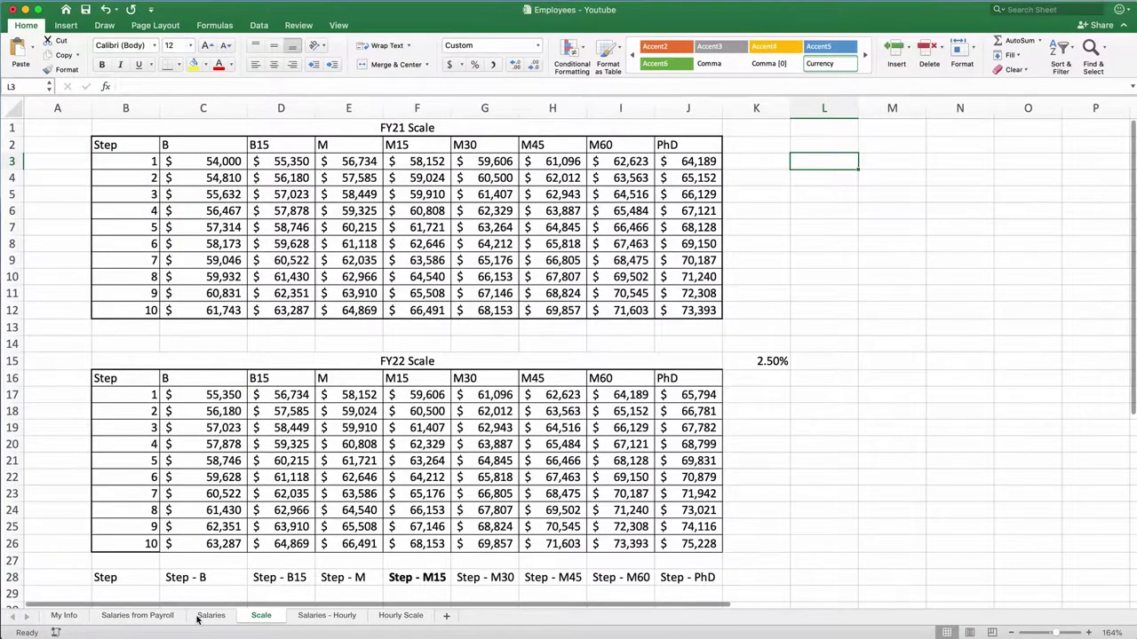
Convert the payroll data in A1:C151 on the Salaries from Payroll sheet into a table with headers.
click(216, 616)
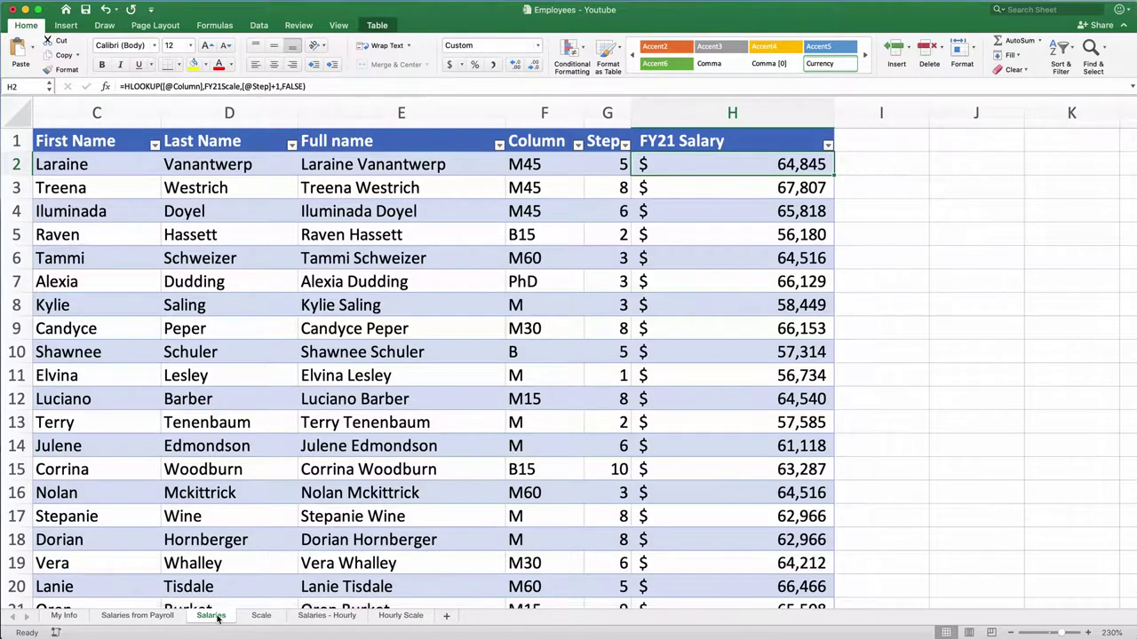
click(154, 620)
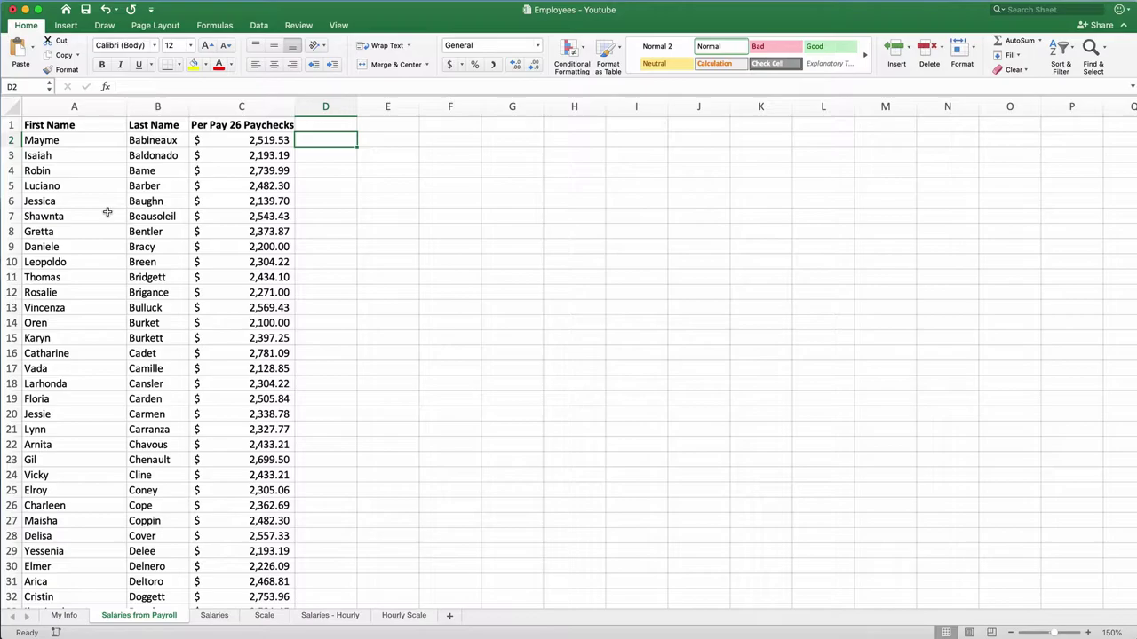
click(94, 199)
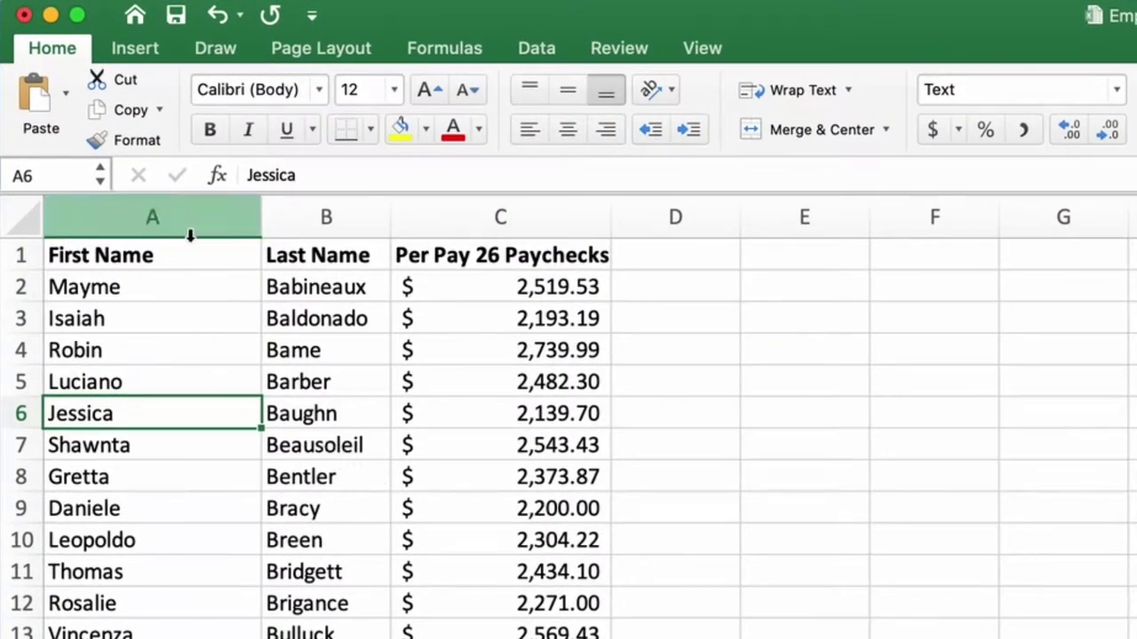
click(135, 48)
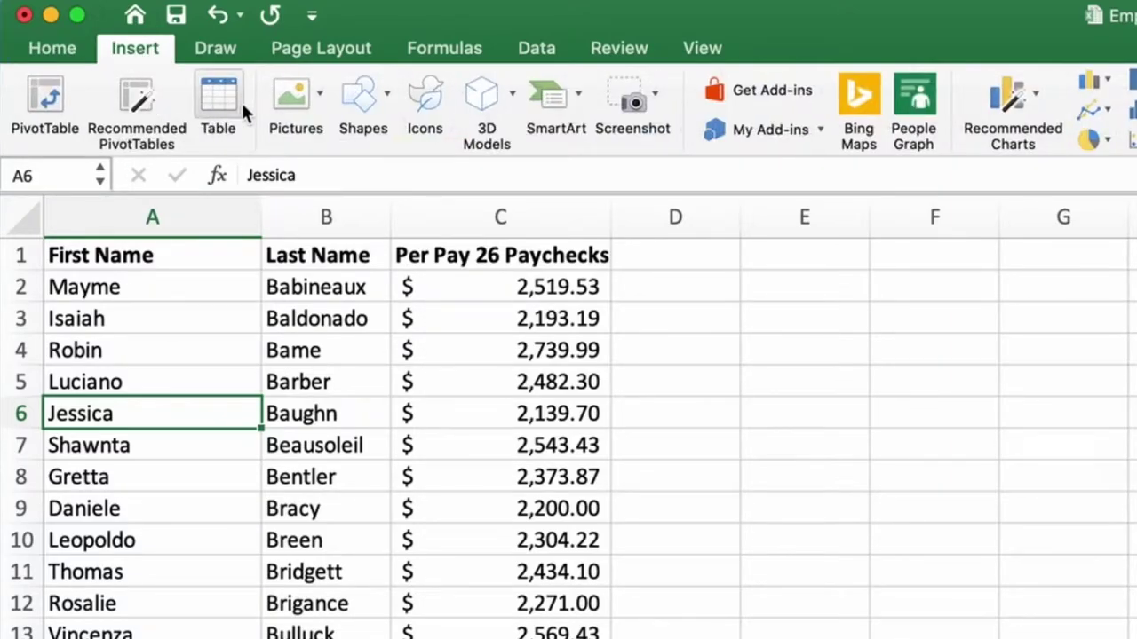
click(231, 96)
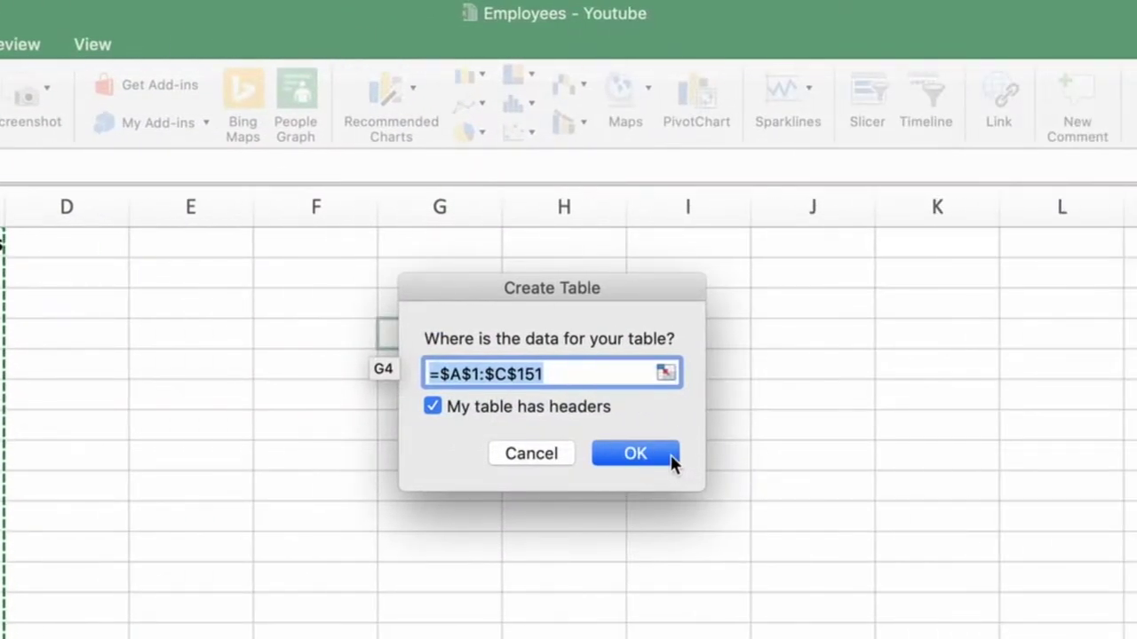
click(671, 456)
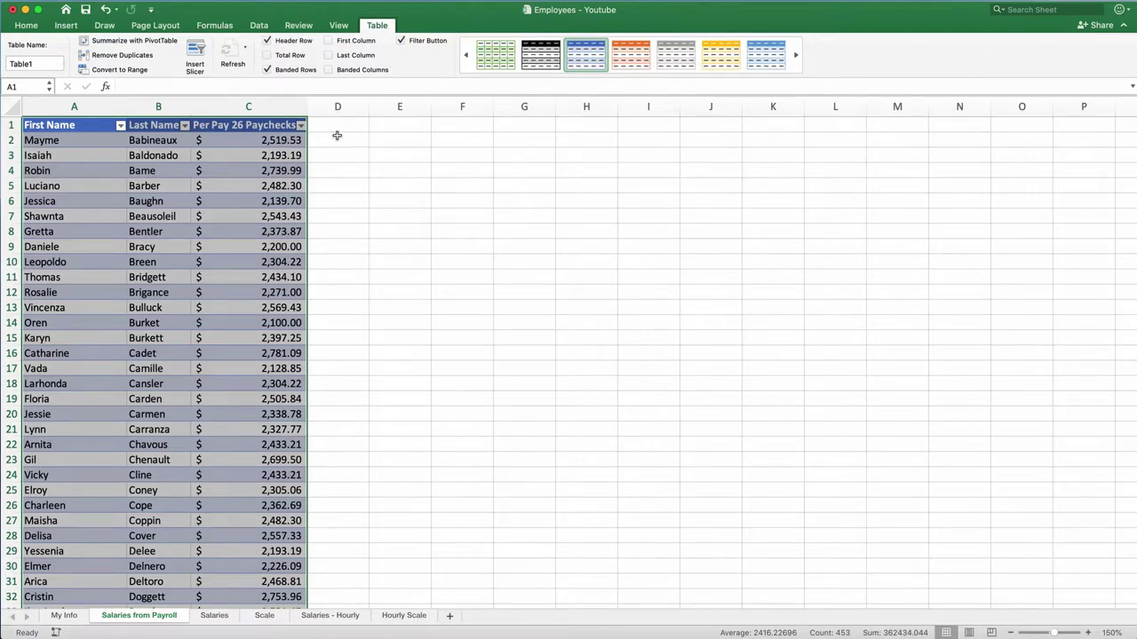
Add an Annual column beside Per Pay 26 Paychecks, then undo and redo the table's automatic expansion over it.
click(332, 137)
click(297, 192)
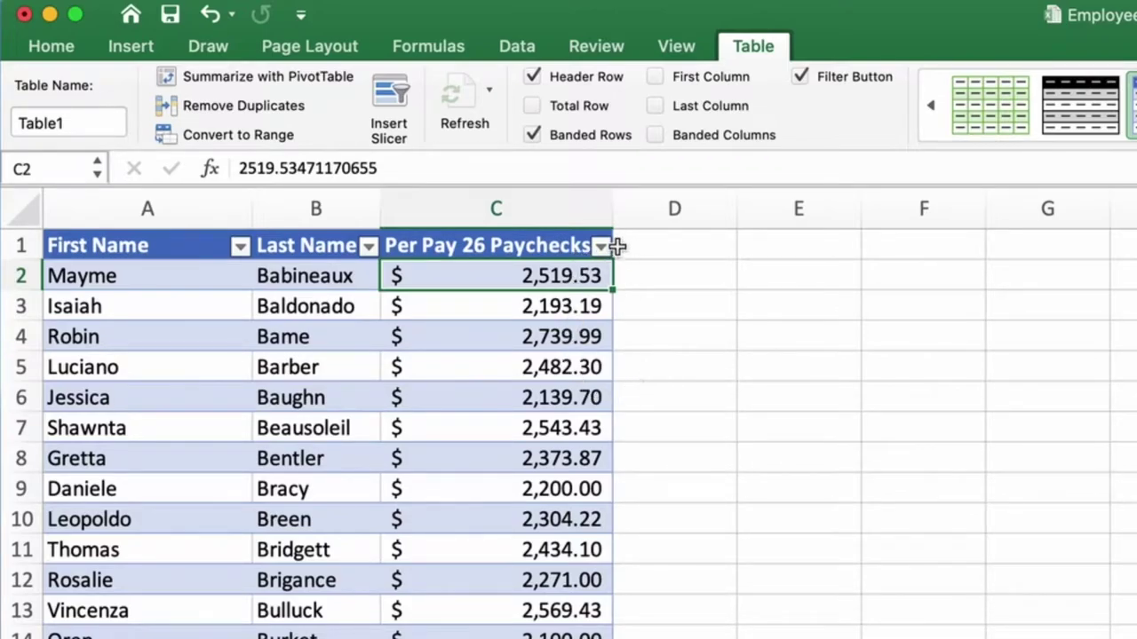
click(670, 246)
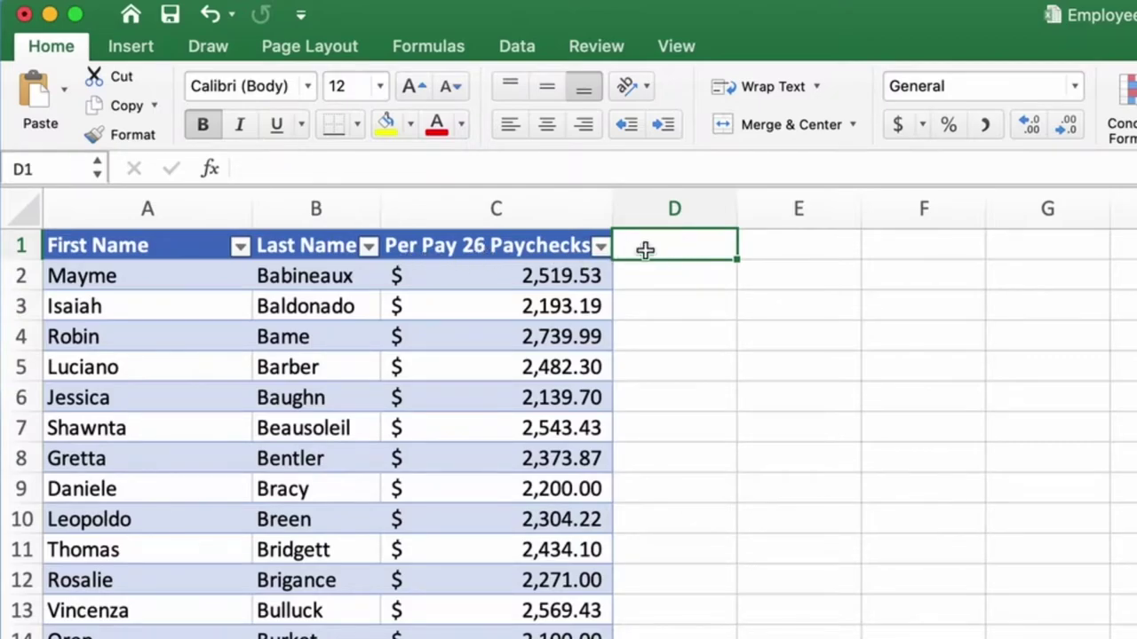
text(Annual)
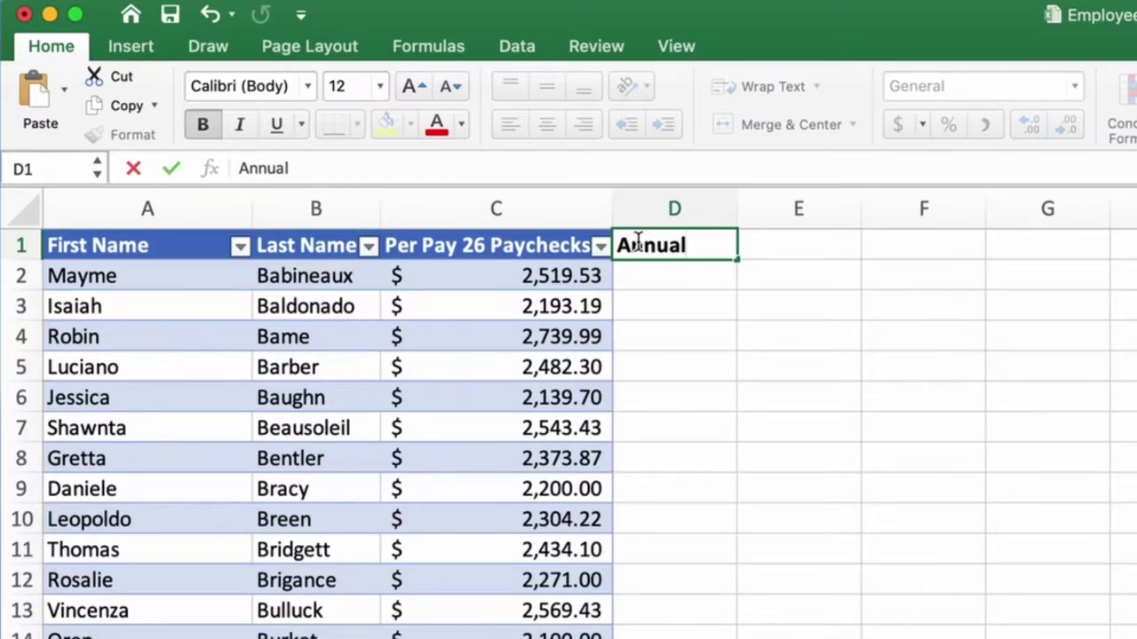
key(Return)
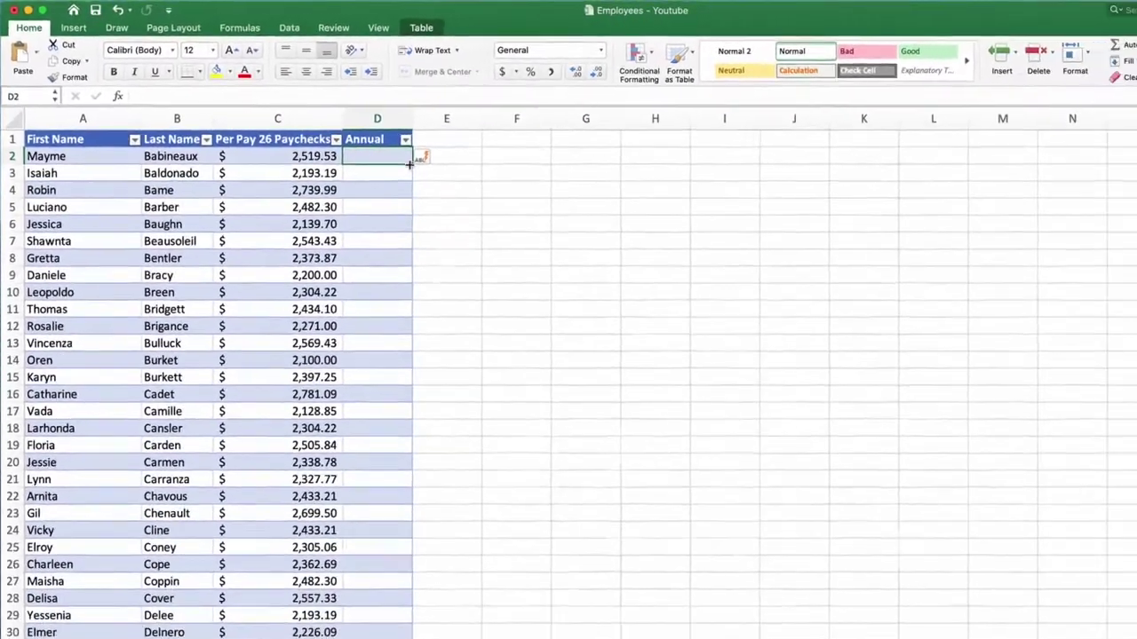
key(ctrl+z)
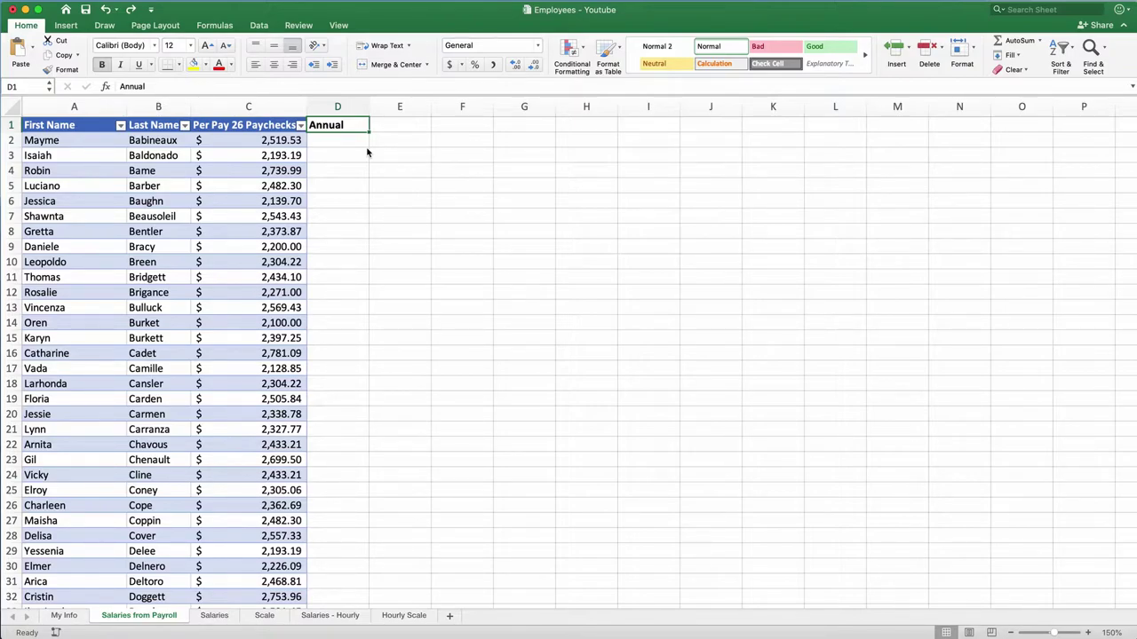
key(ctrl+shift+z)
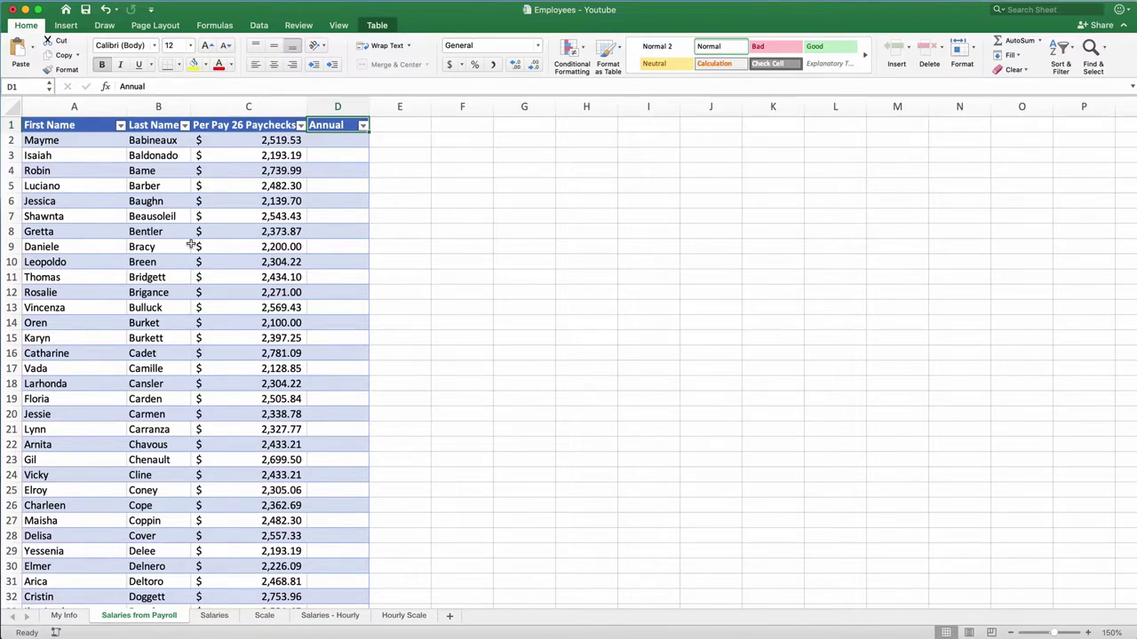
Rename the table on the Salaries sheet as Salaries.
click(189, 246)
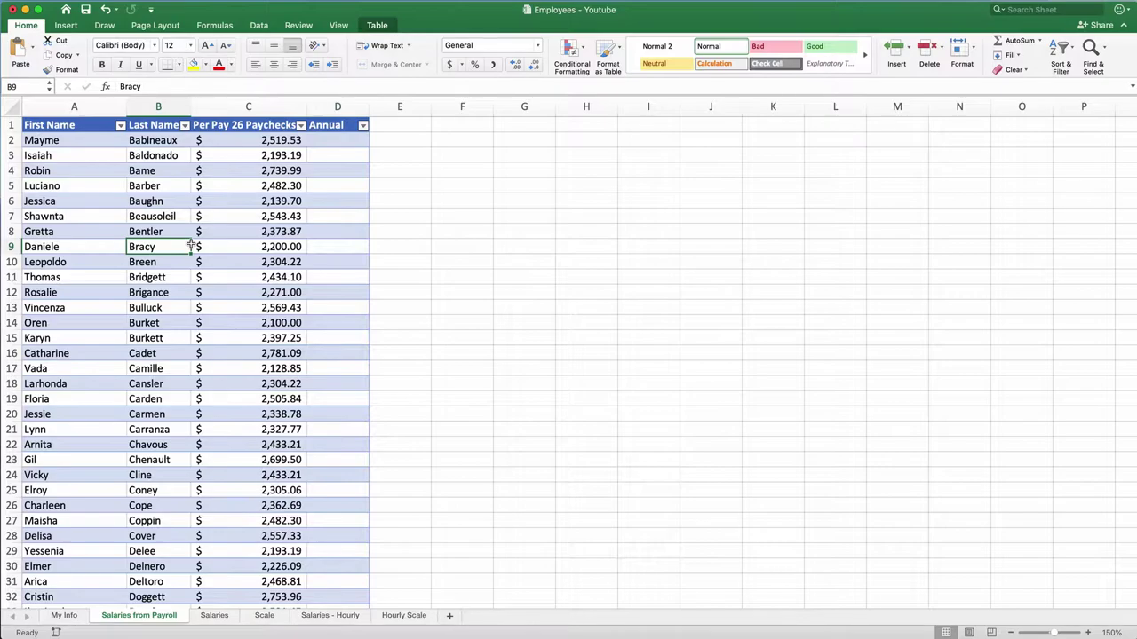
click(377, 25)
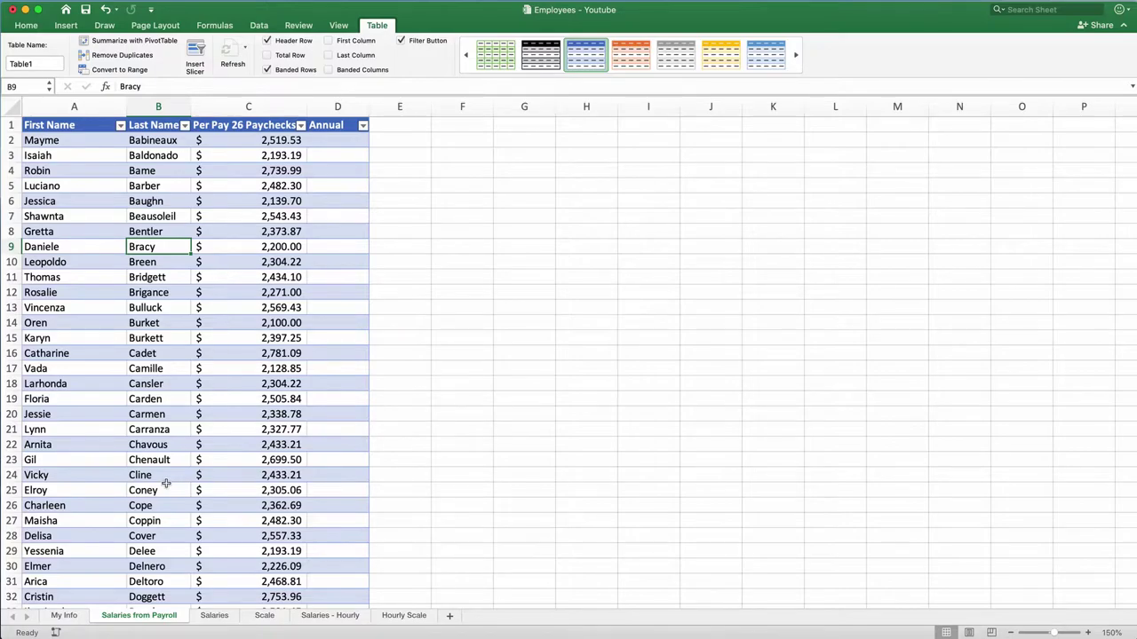
click(214, 616)
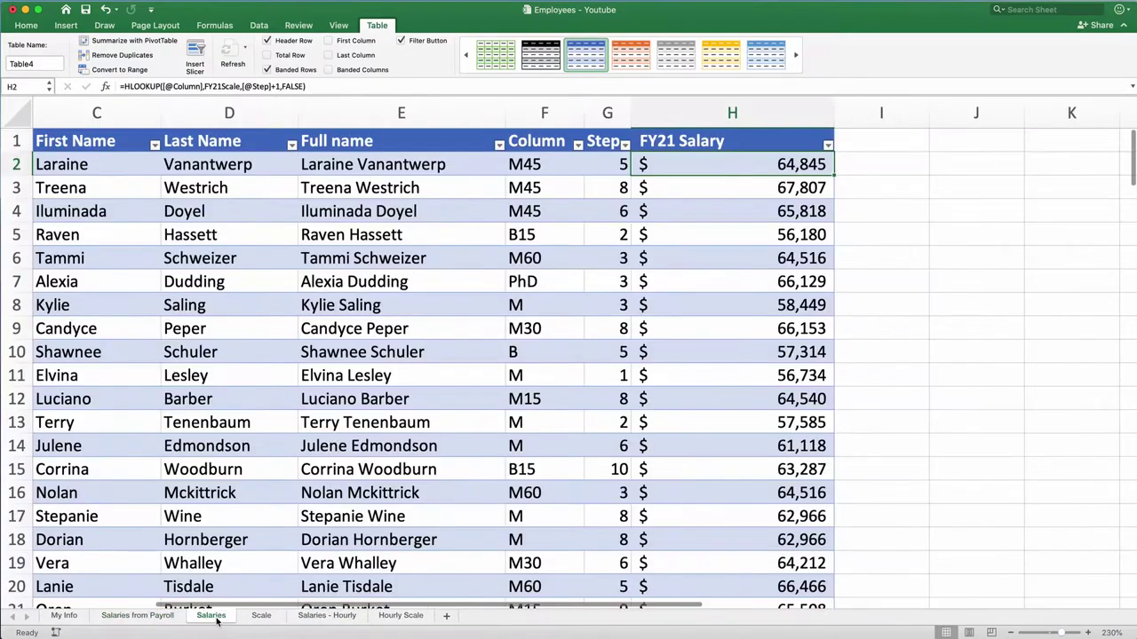
click(277, 320)
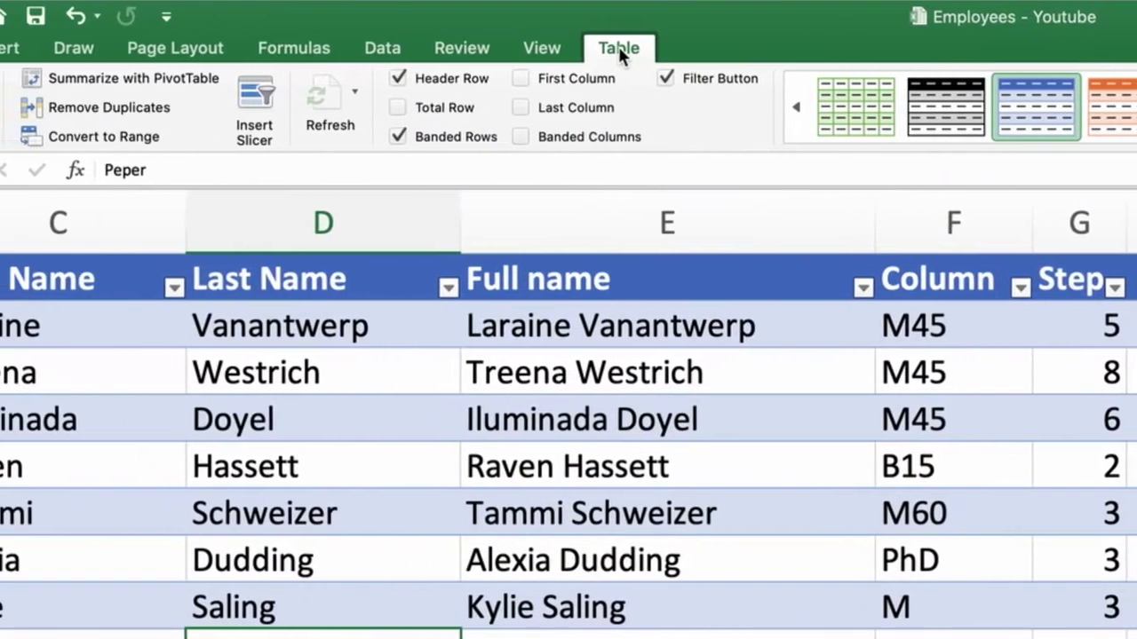
click(77, 124)
drag(76, 125, 4, 124)
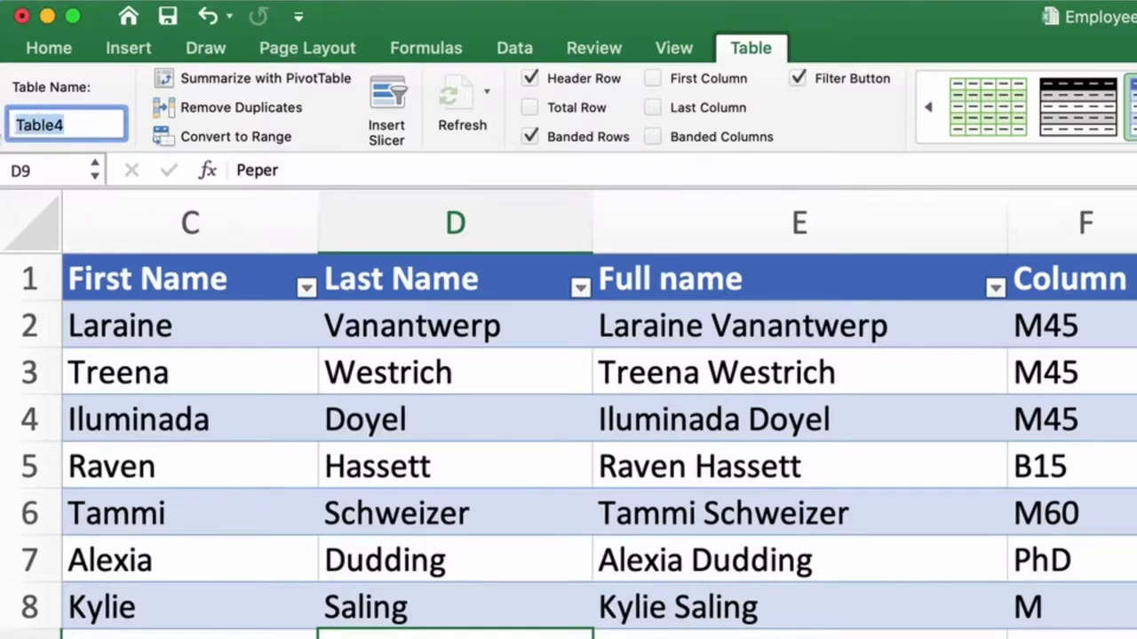
text(Salaries)
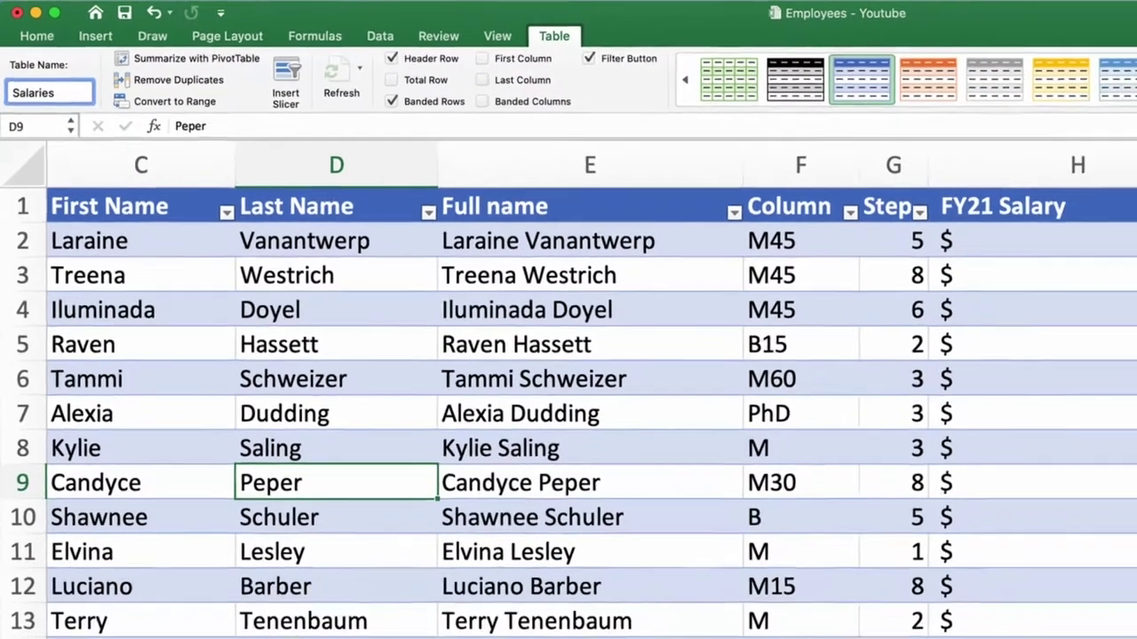
key(Return)
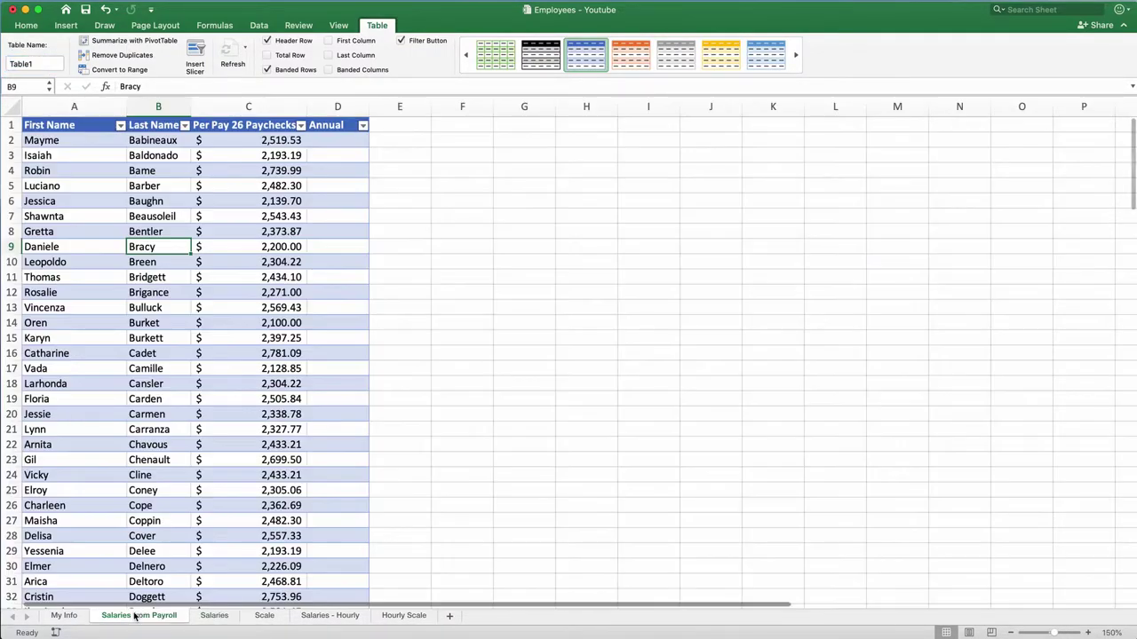
Rename the table on the Salaries from Payroll sheet as PayrollSalaries.
click(138, 615)
click(223, 255)
double_click(27, 64)
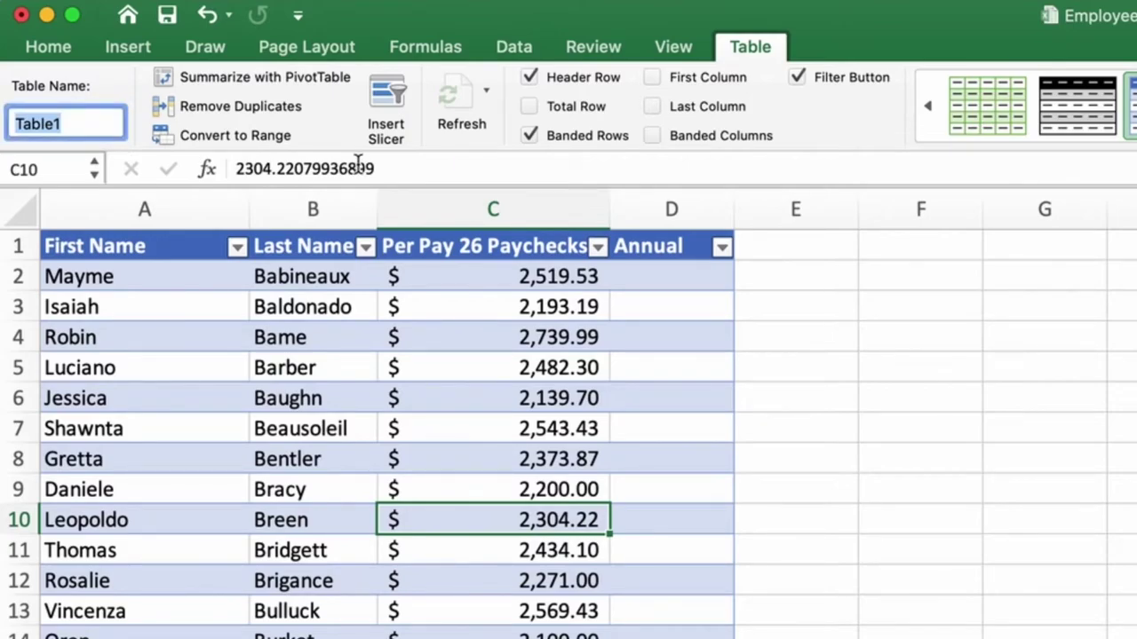
text(Payrol)
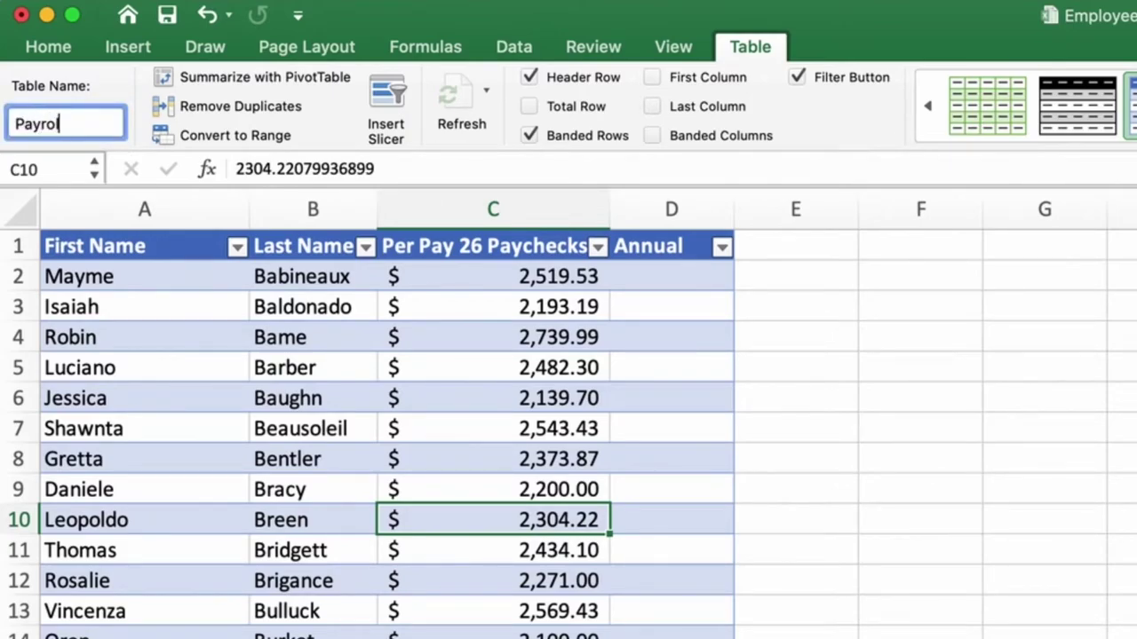
text(lSalaries)
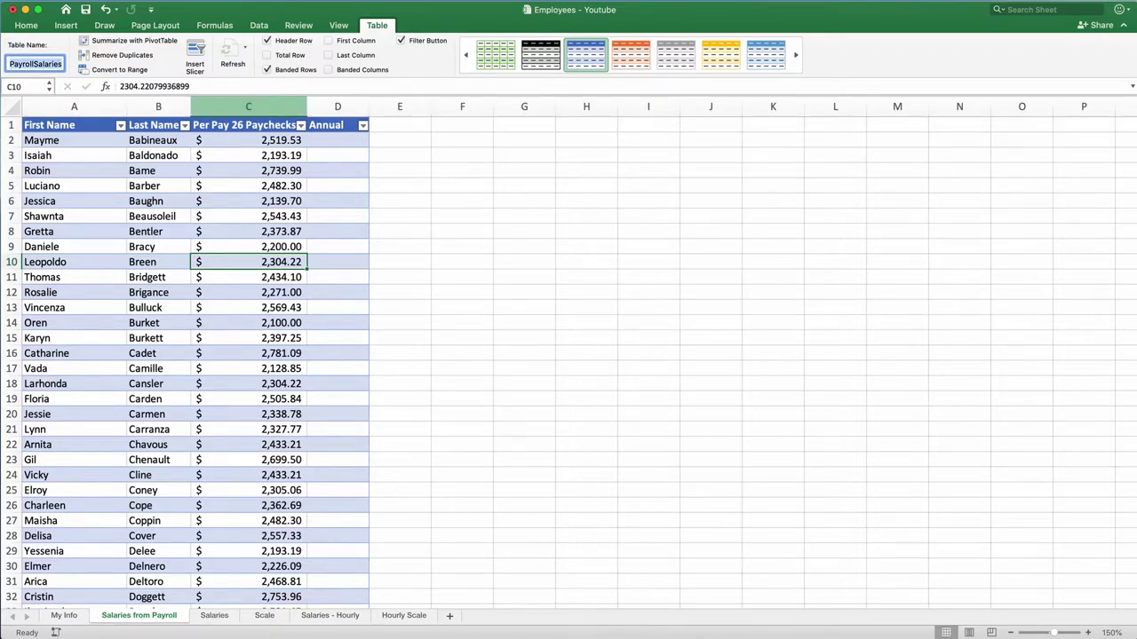
Check the workbook's list of defined names for the renamed tables.
click(269, 279)
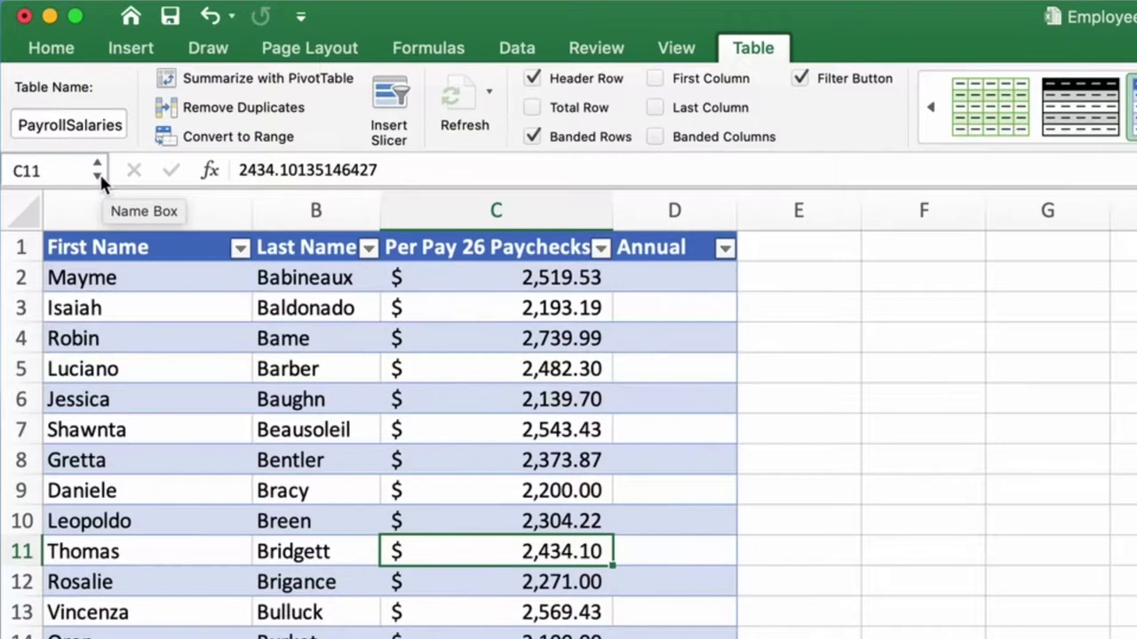
click(50, 90)
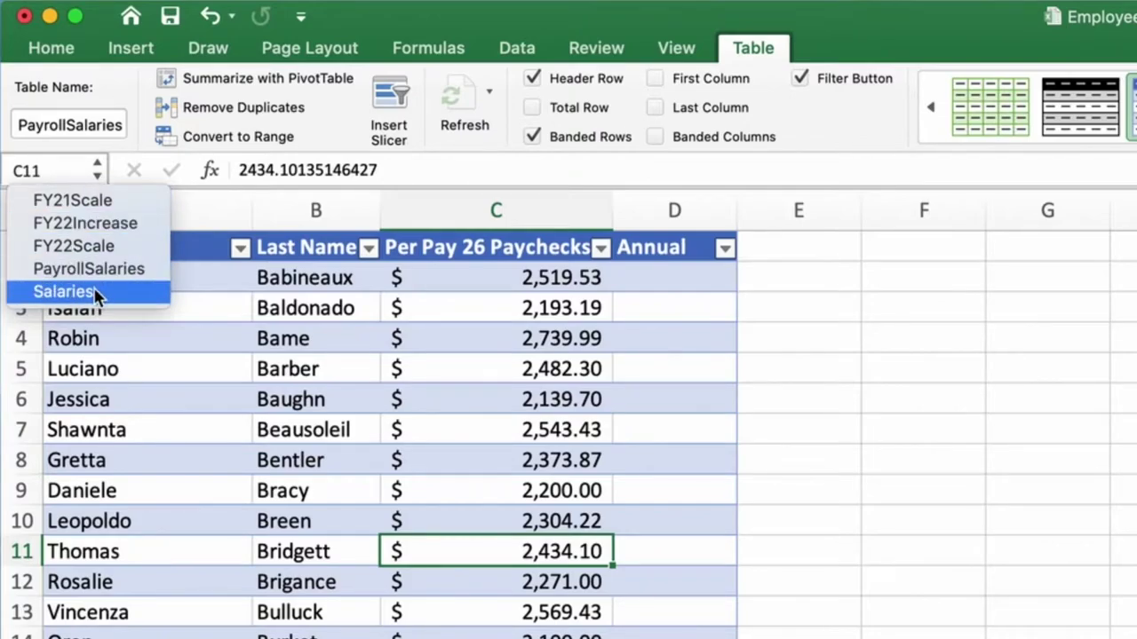
click(624, 451)
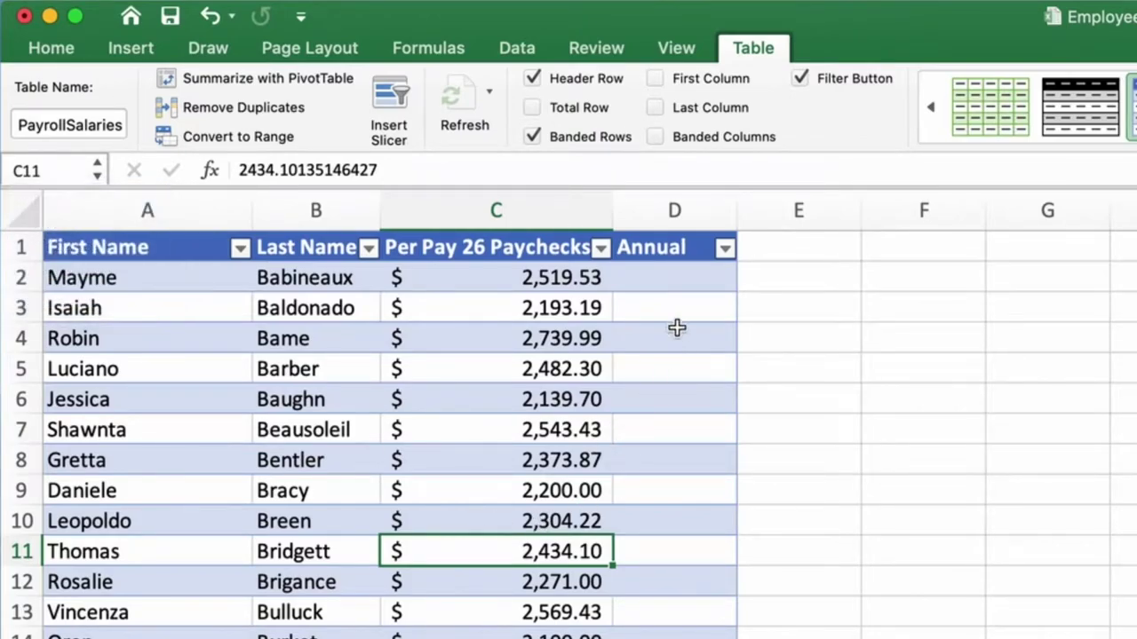
Widen the Per Pay 26 Paychecks and Annual columns of the payroll table.
click(680, 283)
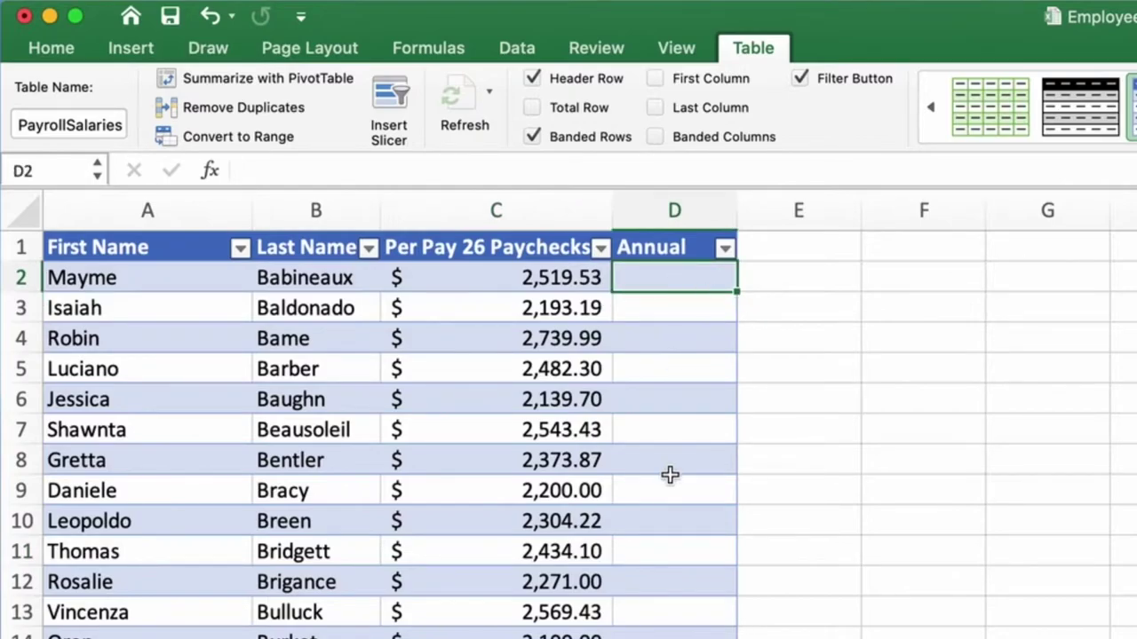
drag(611, 211, 654, 208)
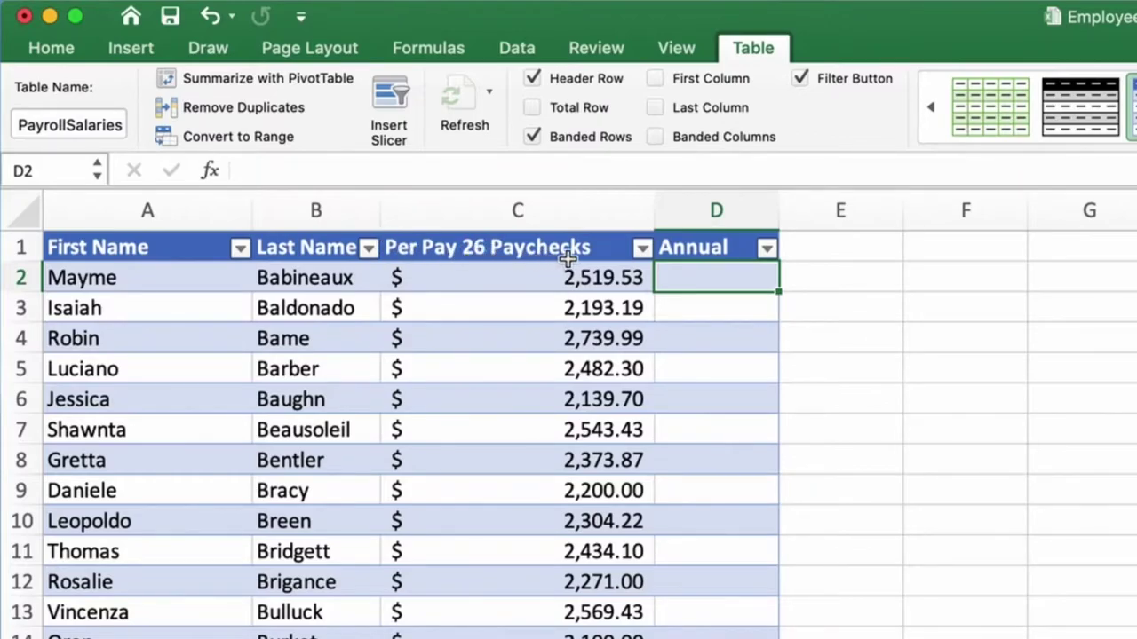
click(502, 278)
click(704, 281)
drag(778, 219, 866, 218)
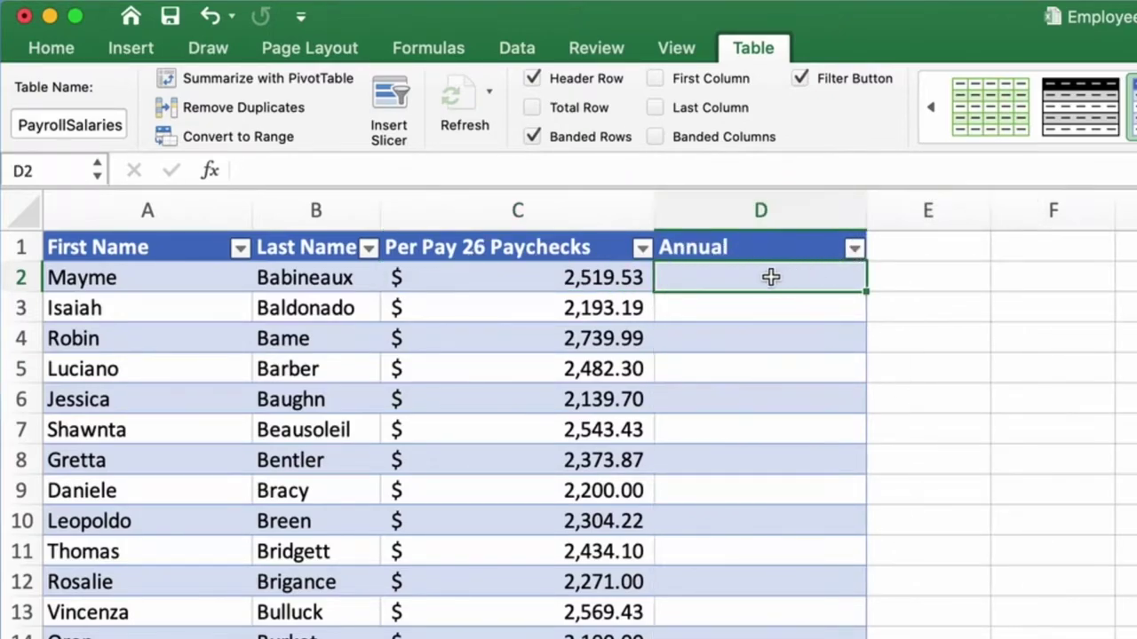
Fill the Annual column with the formula =[@[Per Pay 26 Paychecks]]*26, starting in D2.
text(=)
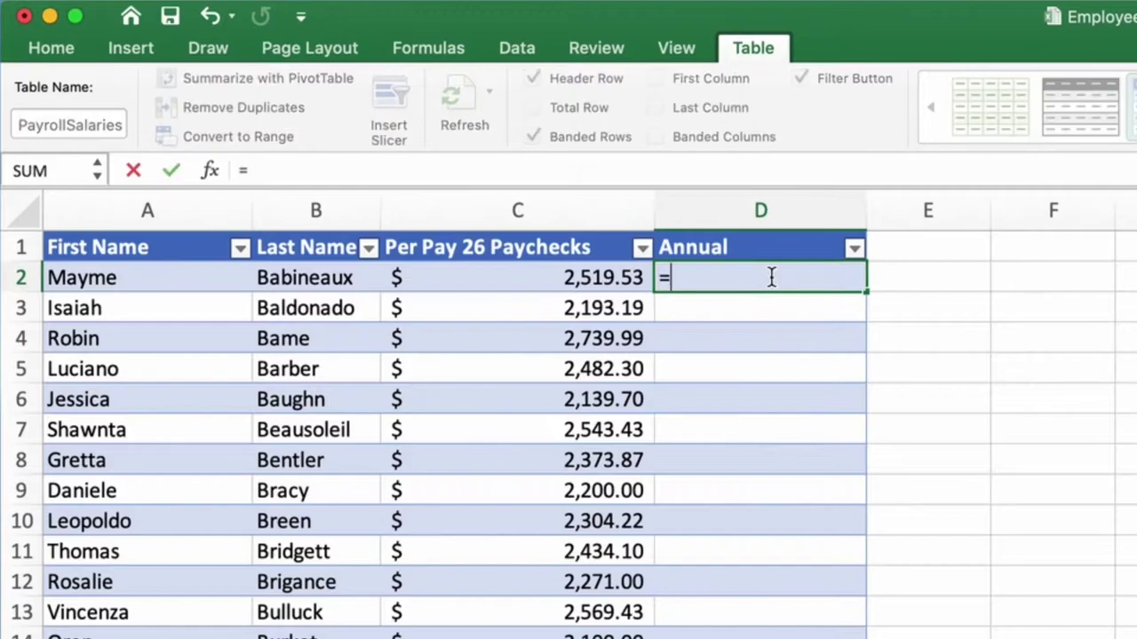
key(Left)
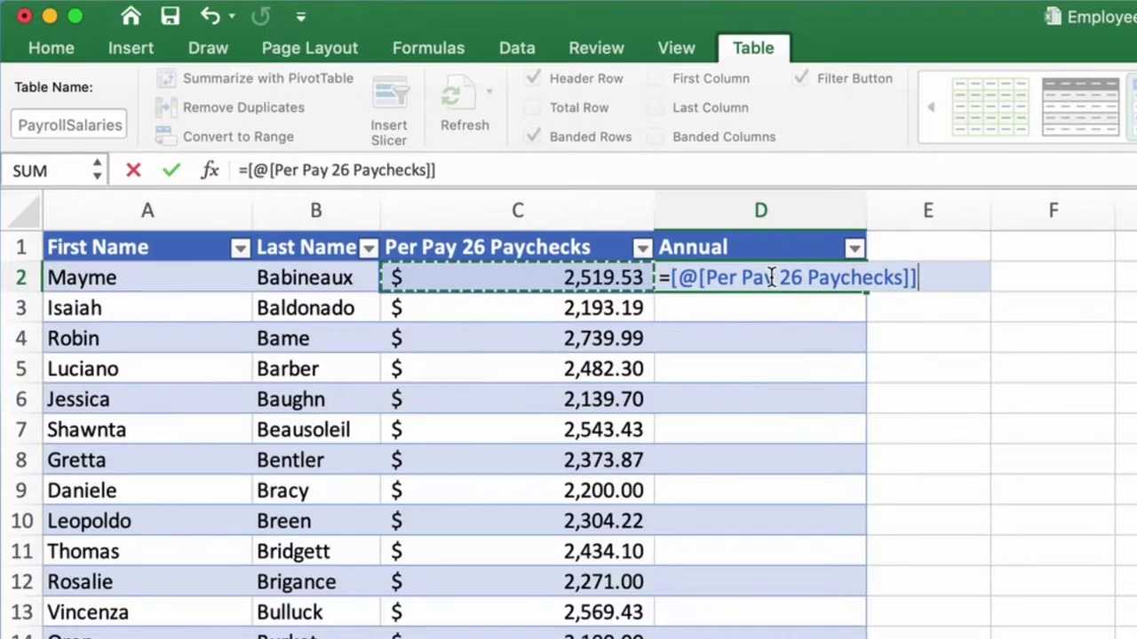
text(*26)
key(Return)
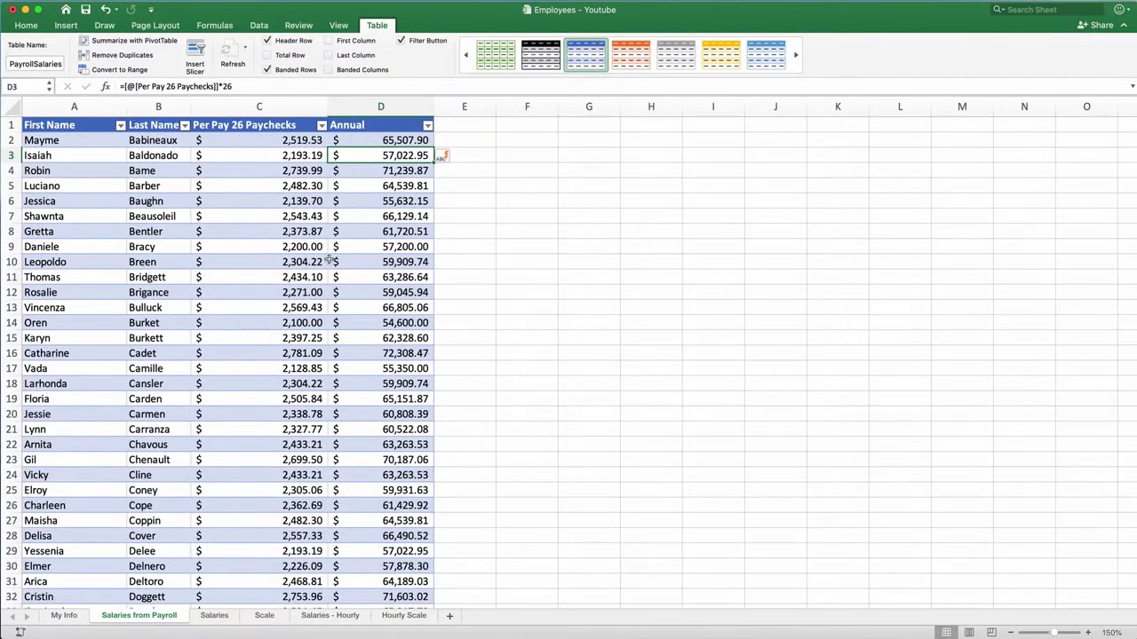
Apply the orange table style with a solid header and banded rows to the payroll table.
click(184, 229)
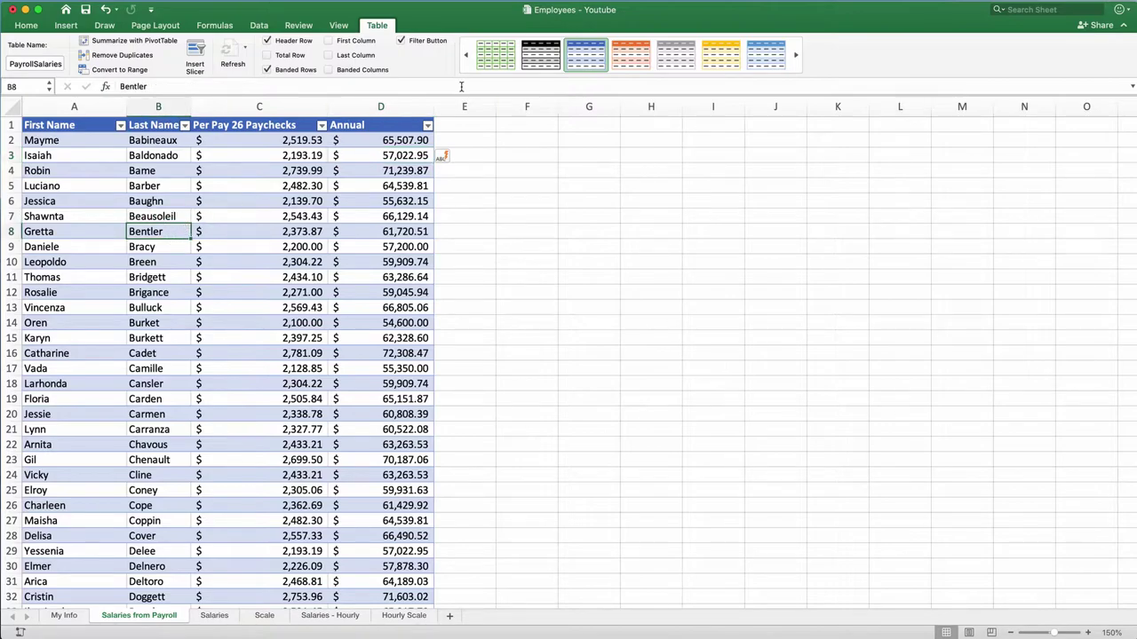
click(631, 77)
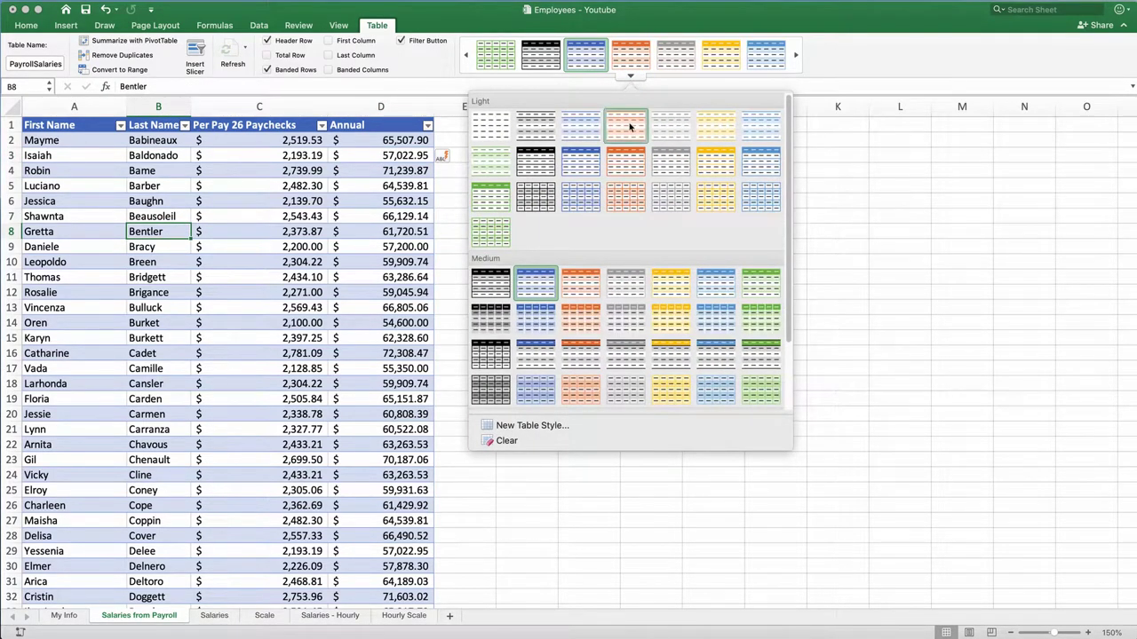
click(628, 53)
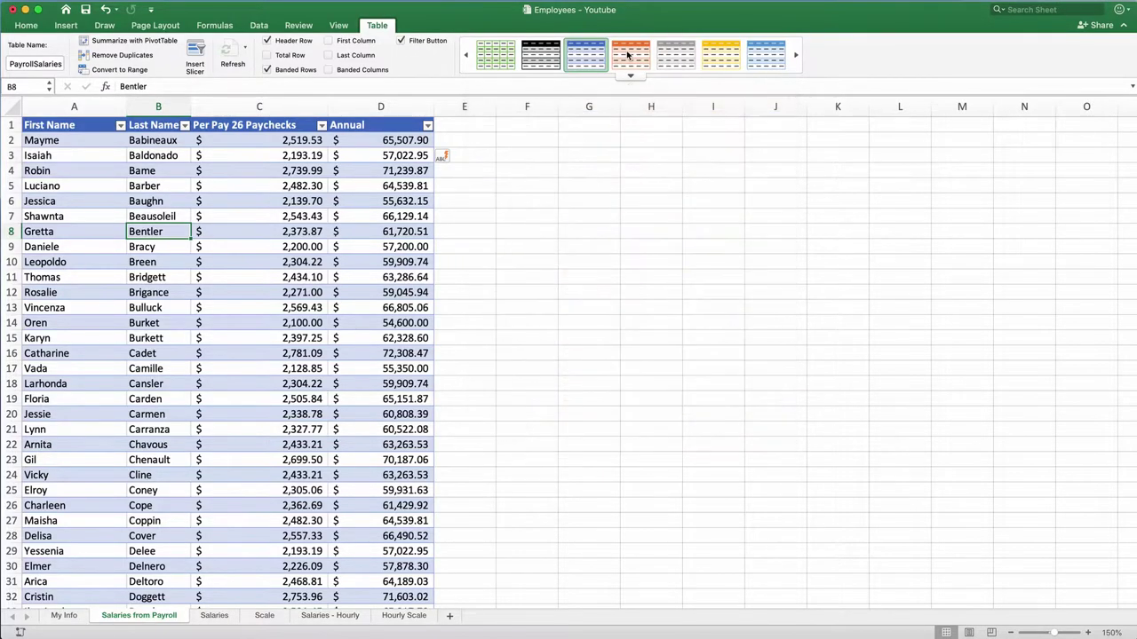
click(627, 55)
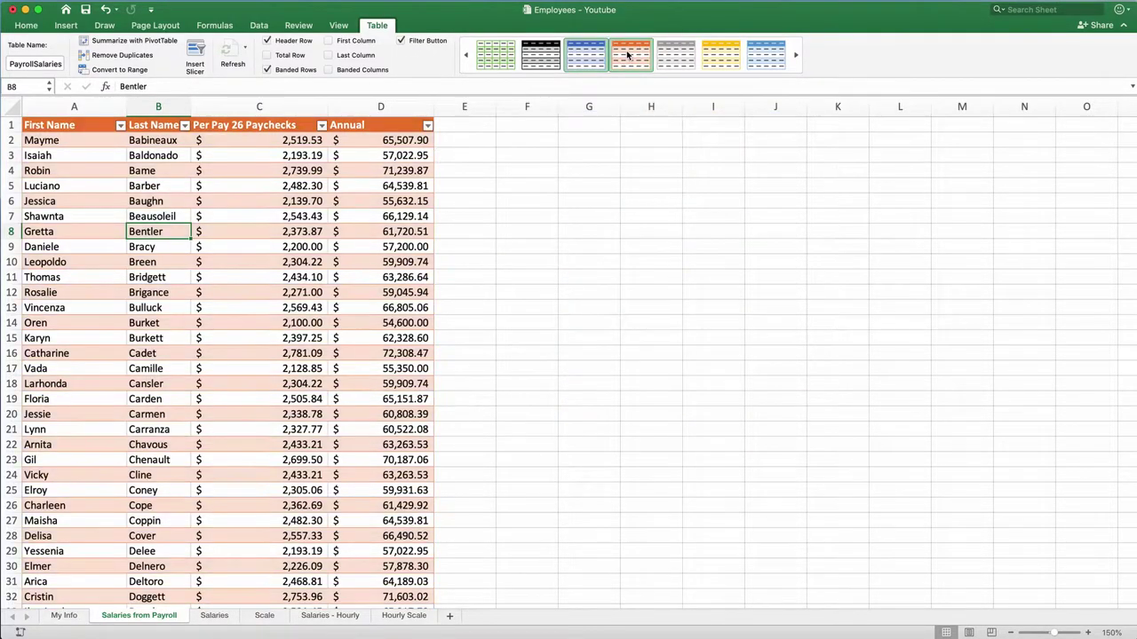
Compare the names and salary columns on the Salaries from Payroll sheet with those on the Salaries sheet.
click(271, 222)
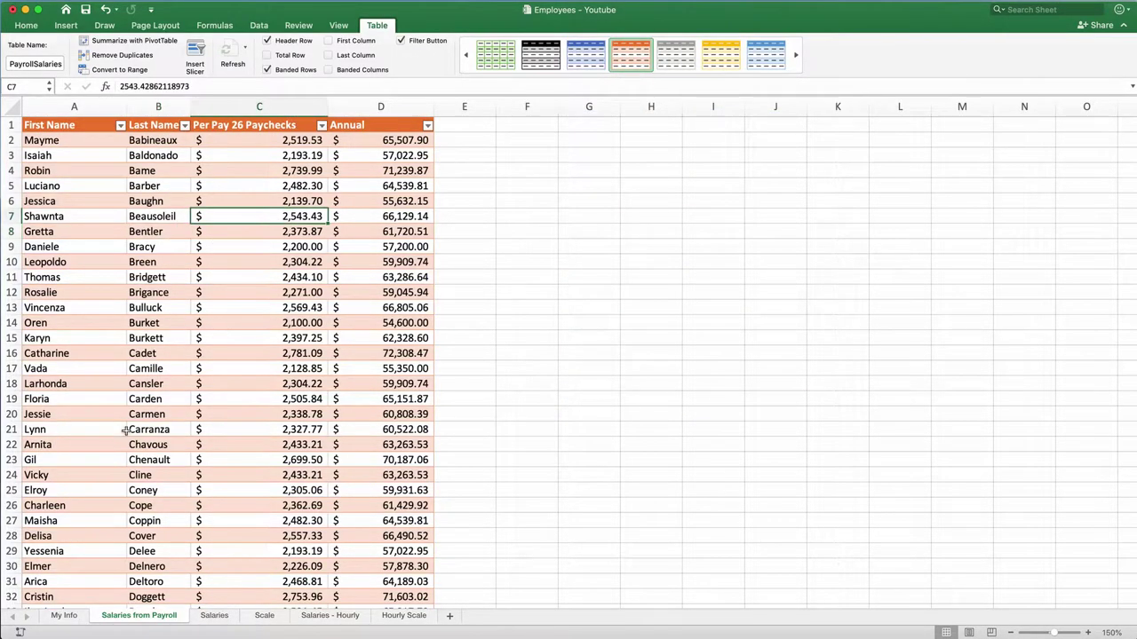
click(215, 620)
click(145, 624)
click(382, 141)
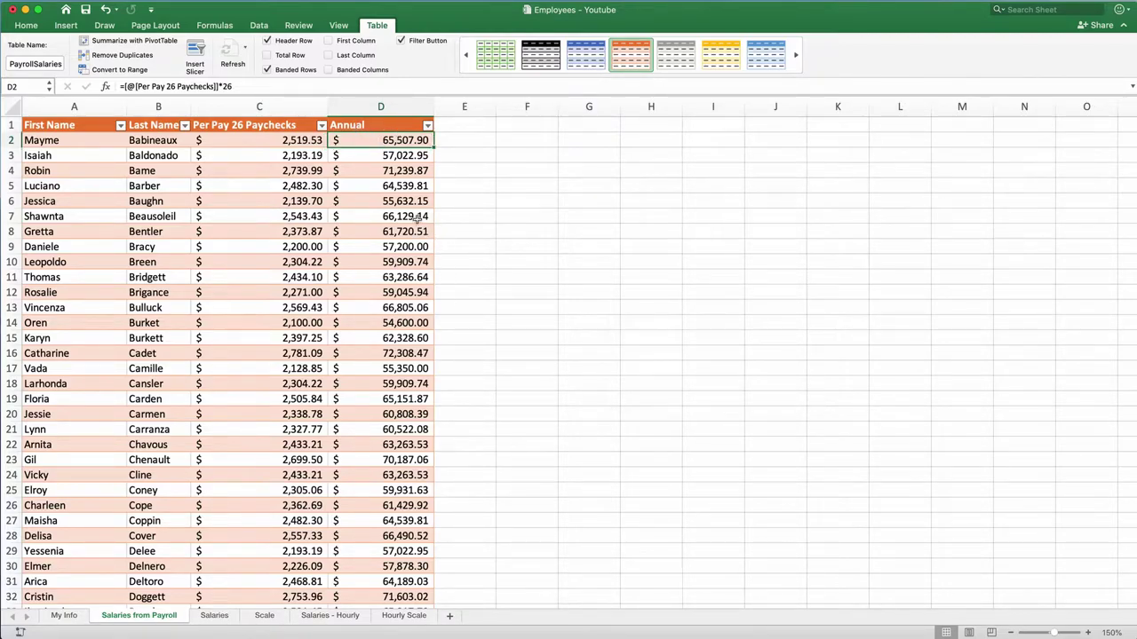
click(213, 615)
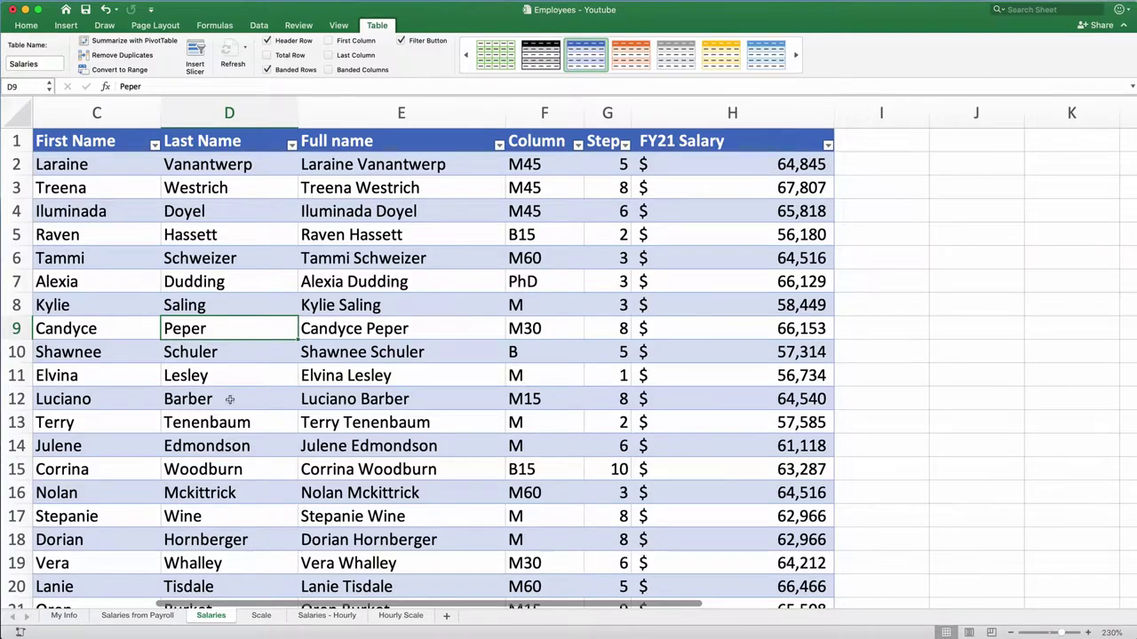
click(113, 617)
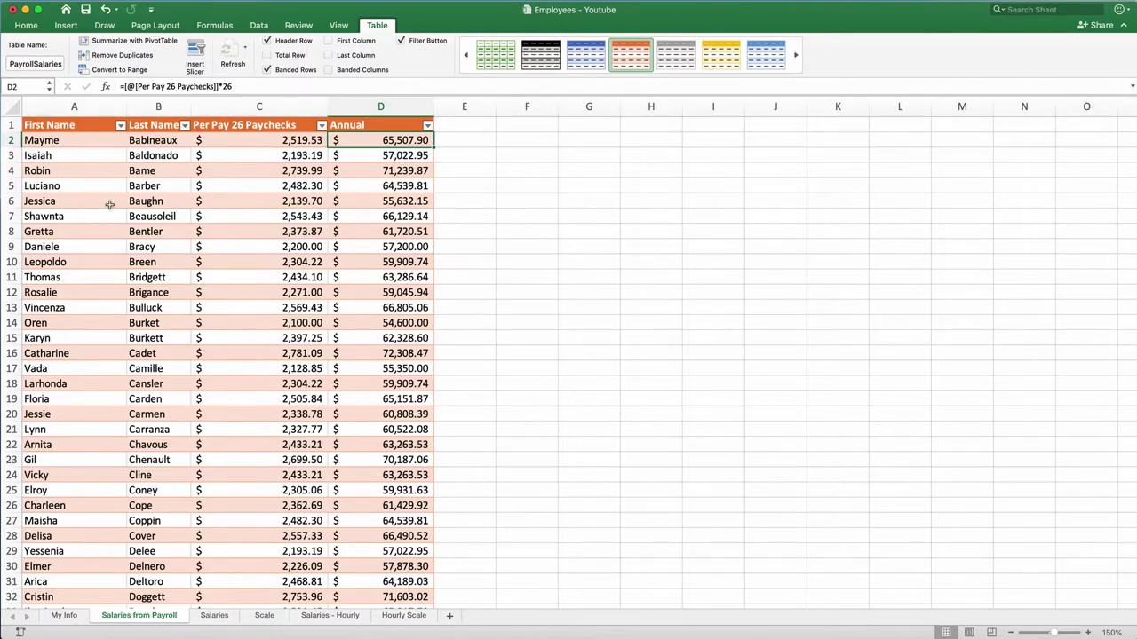
click(45, 140)
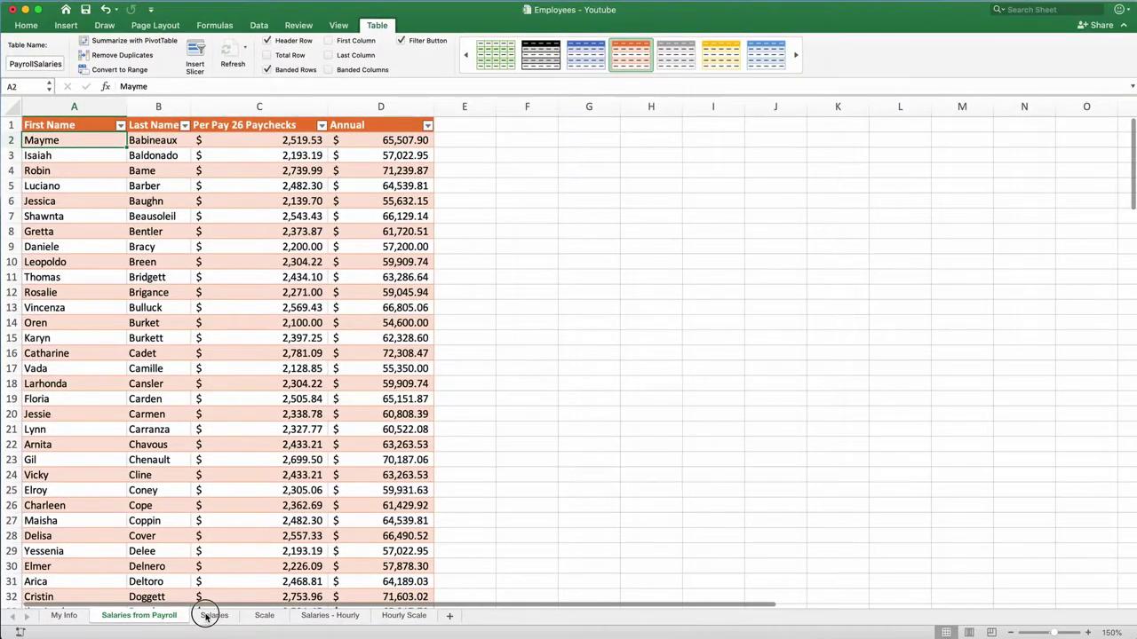
click(210, 616)
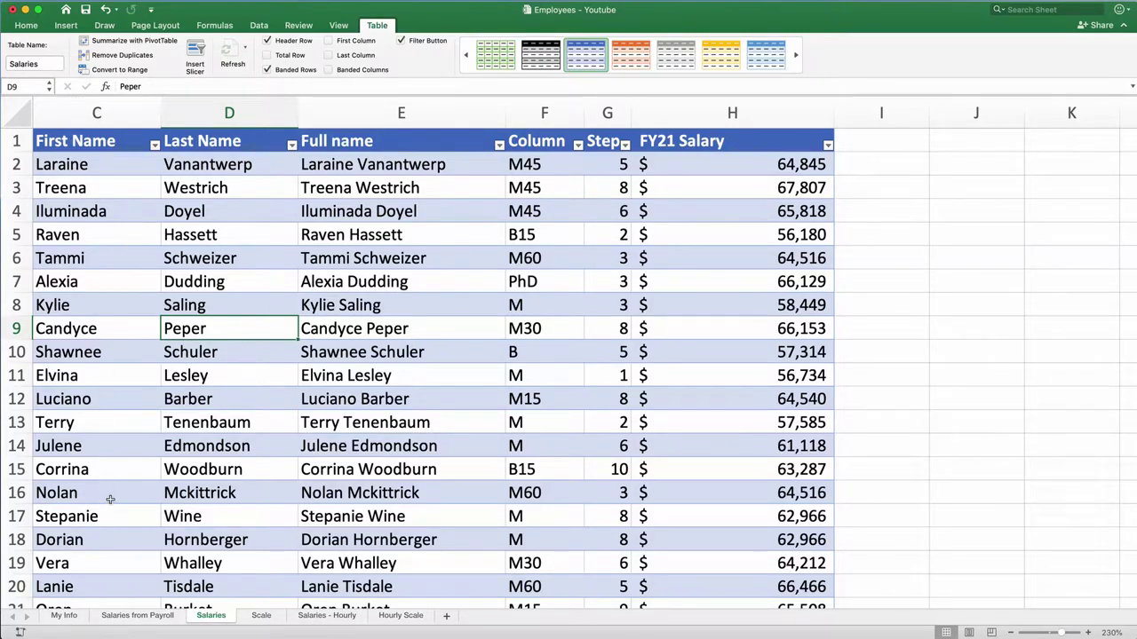
Insert a column before Per Pay 26 Paychecks in the payroll table and title it Full Name.
click(133, 615)
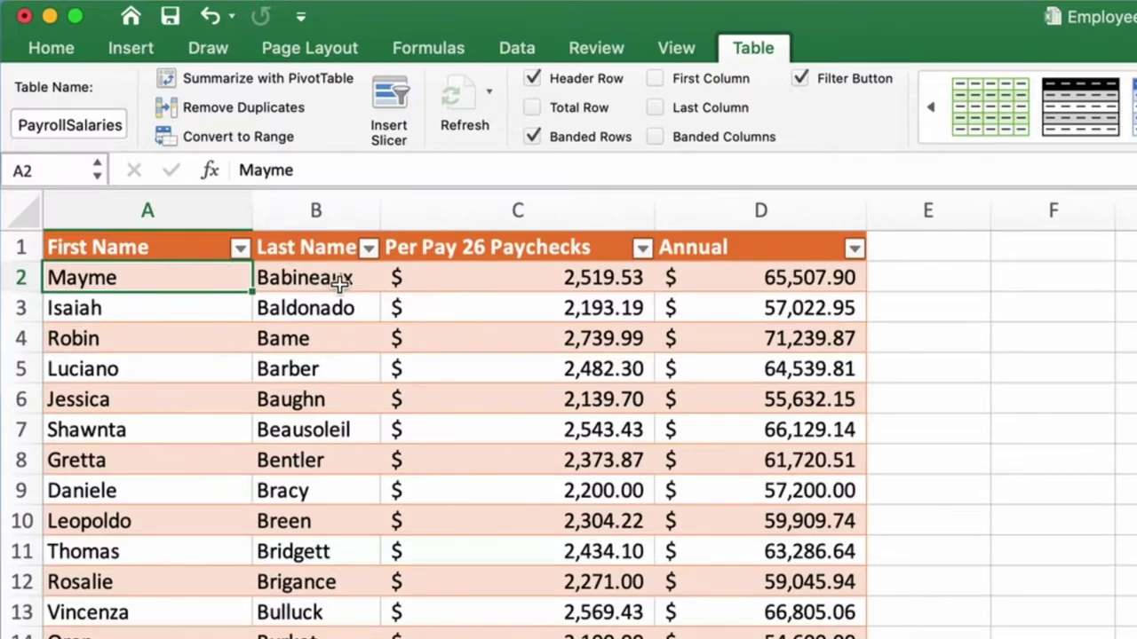
click(434, 208)
right_click(483, 388)
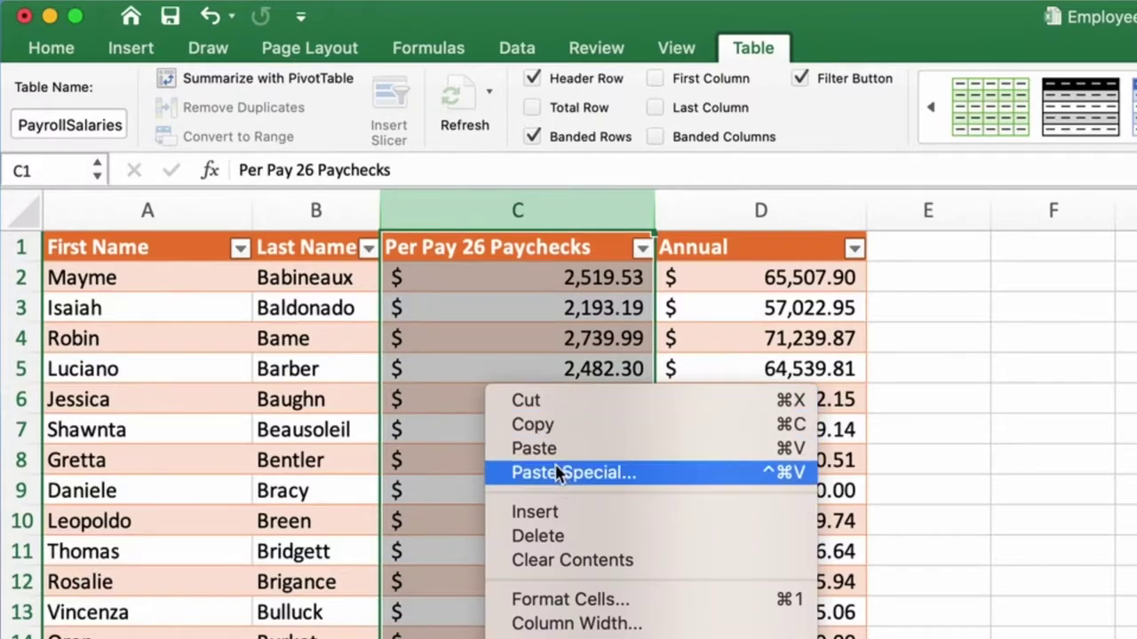
click(564, 515)
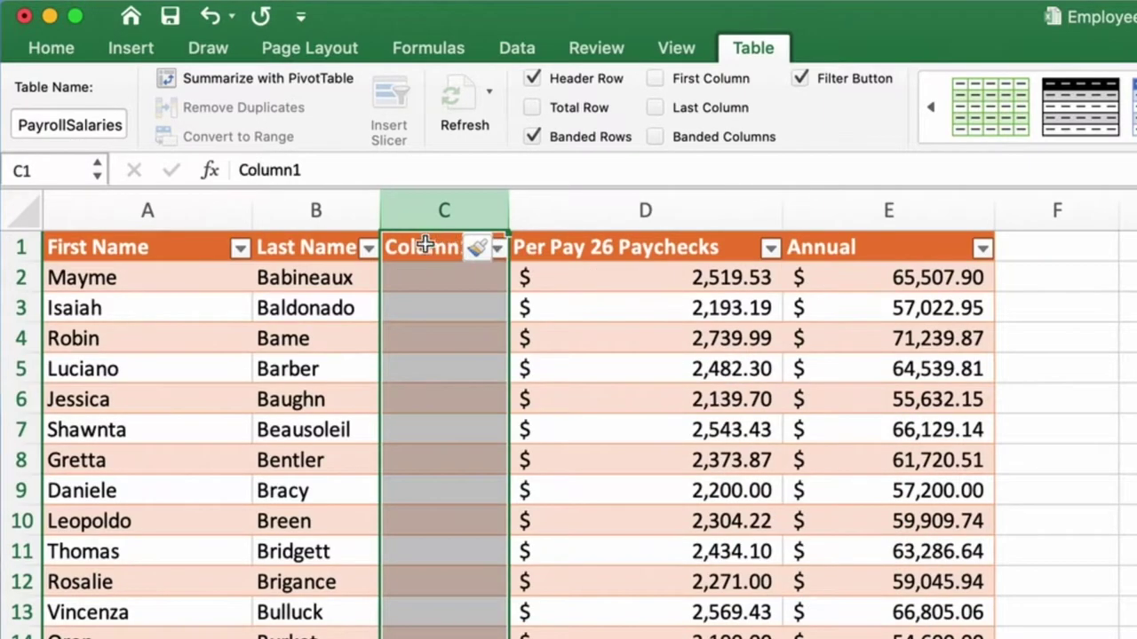
click(431, 243)
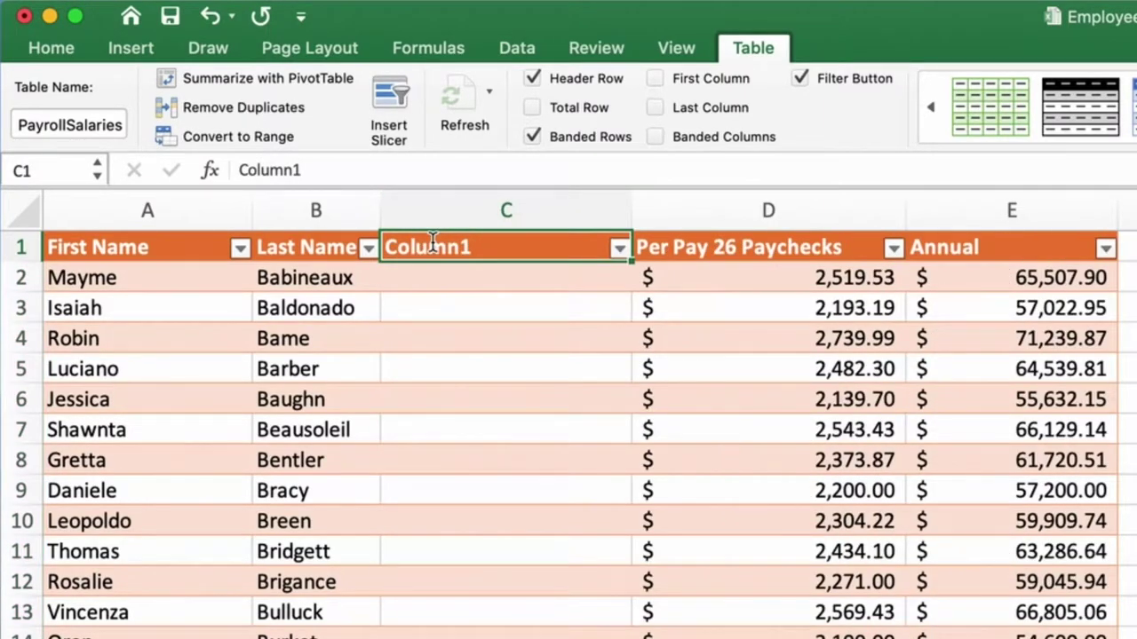
text(Ful)
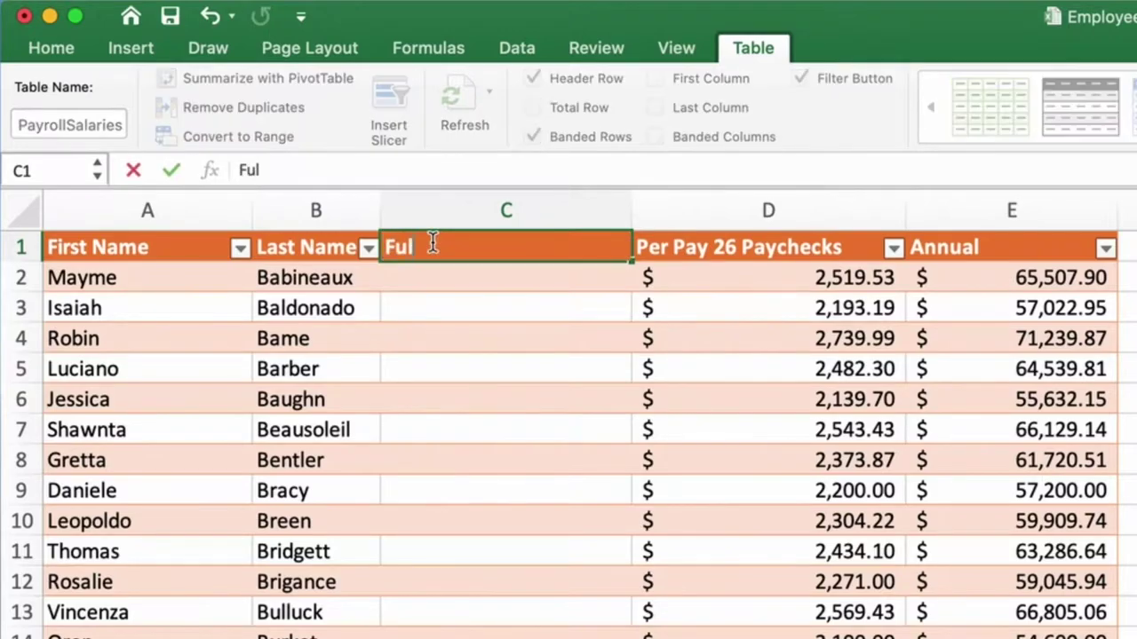
text(l Name)
key(Return)
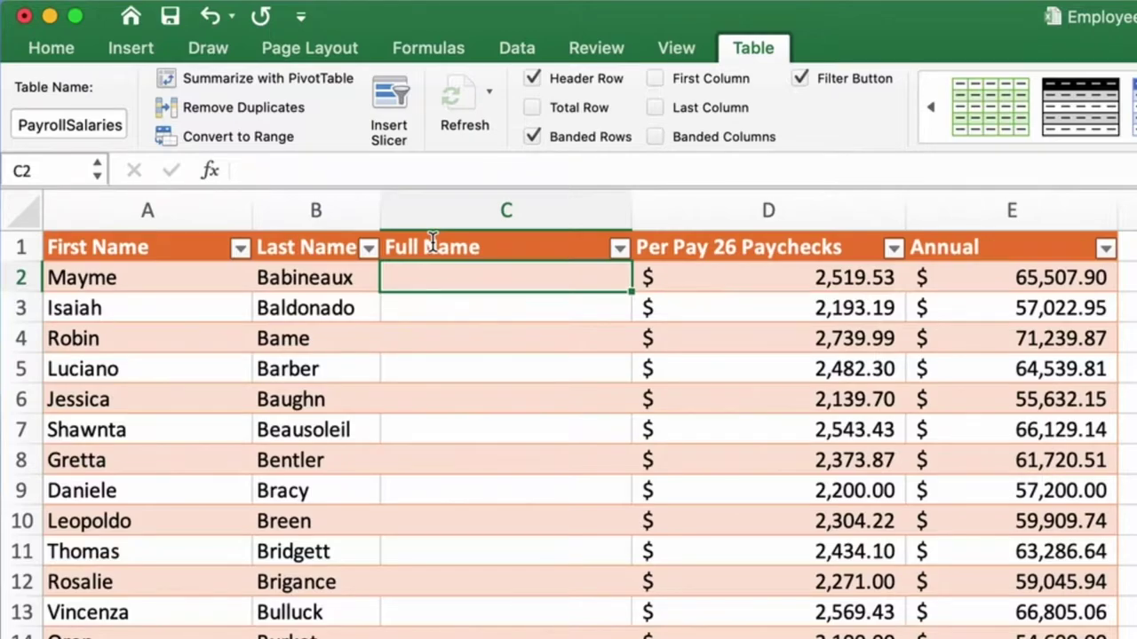
Fill the Full Name column with the formula =[@[First Name]]&" "&[@[Last Name]], starting in C2.
text(=)
key(Left)
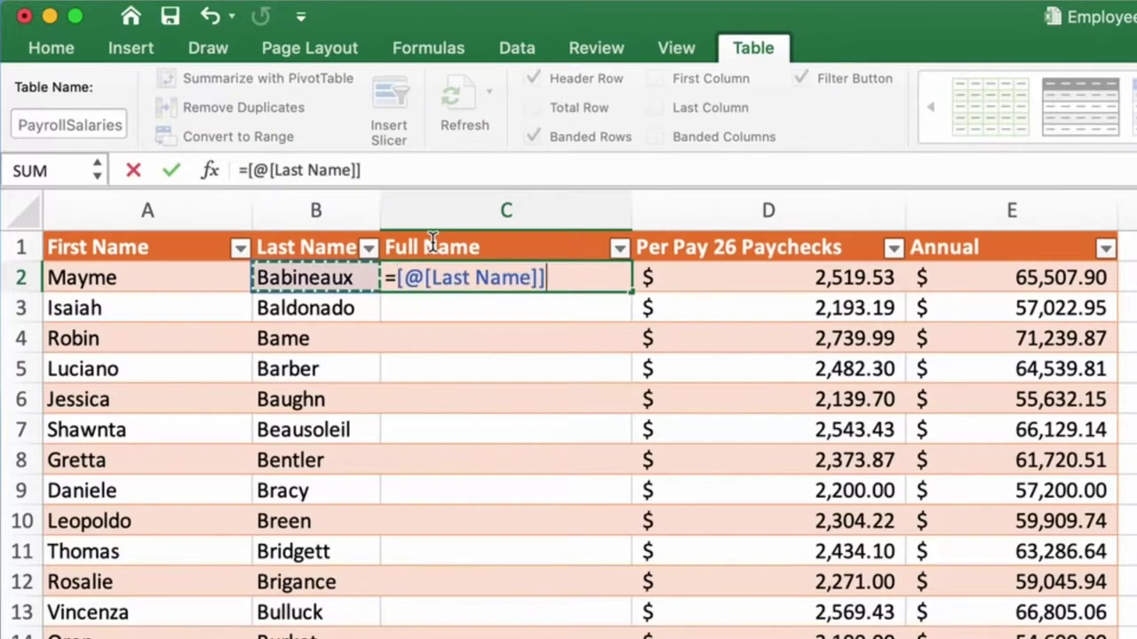
key(Left)
text(&" )
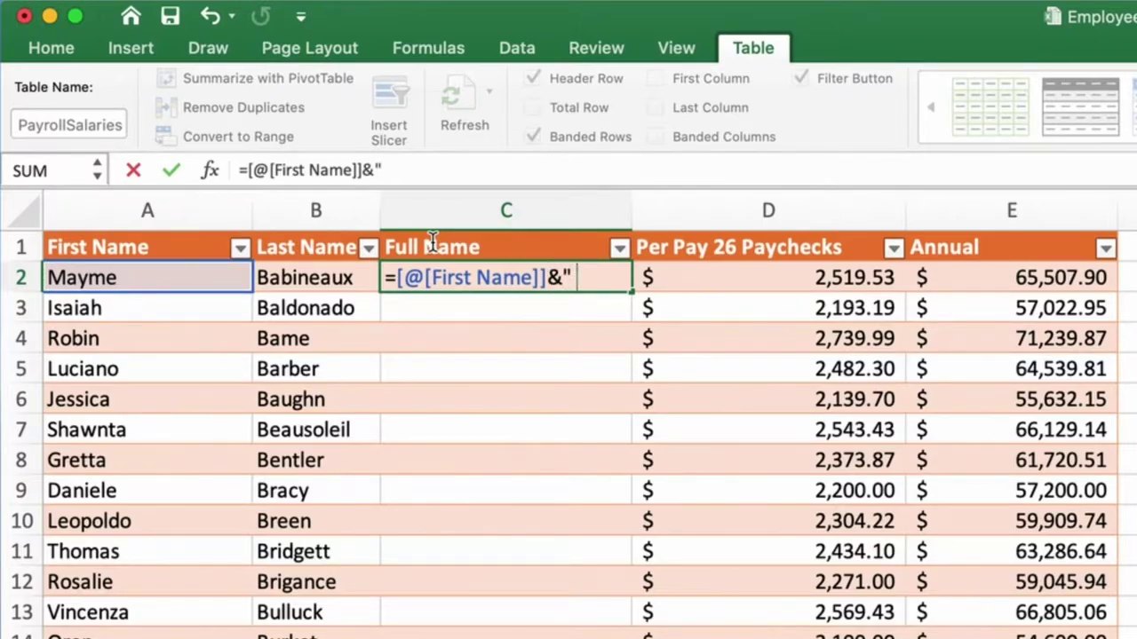
text("&)
click(300, 271)
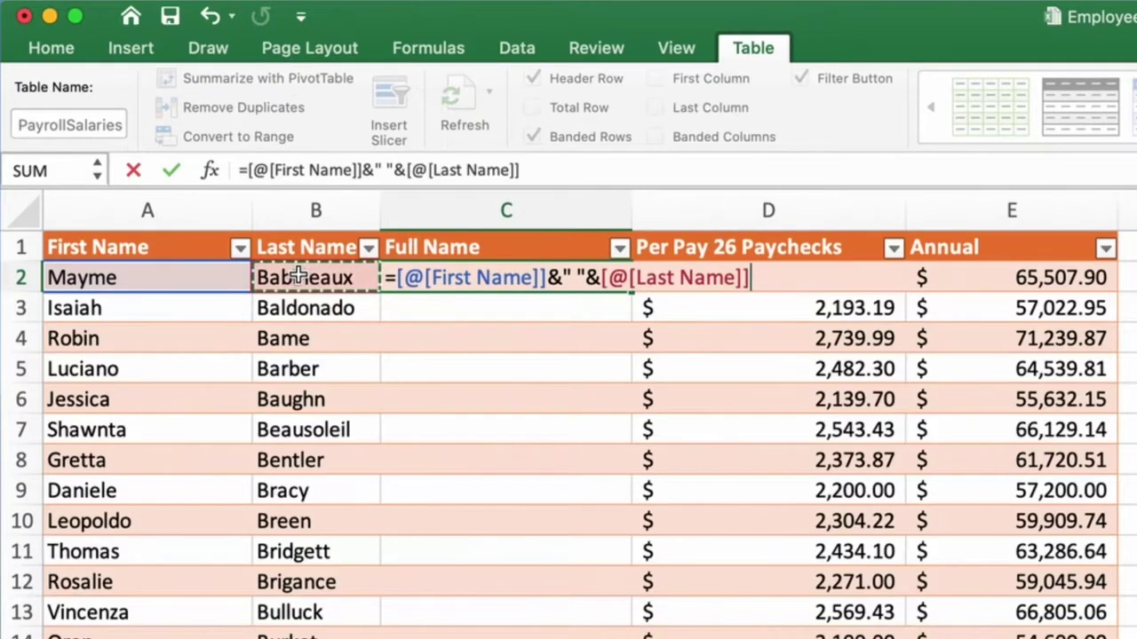
key(Return)
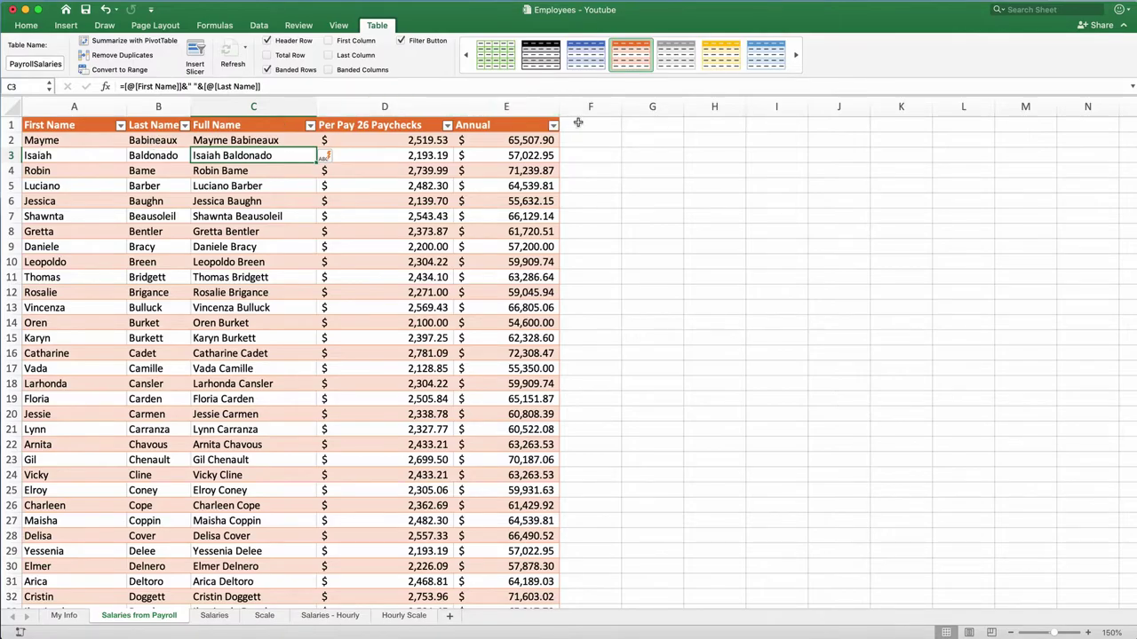
Add a Salary From Budget Sheet column to the payroll table in F1 and widen it to fit its heading.
click(592, 123)
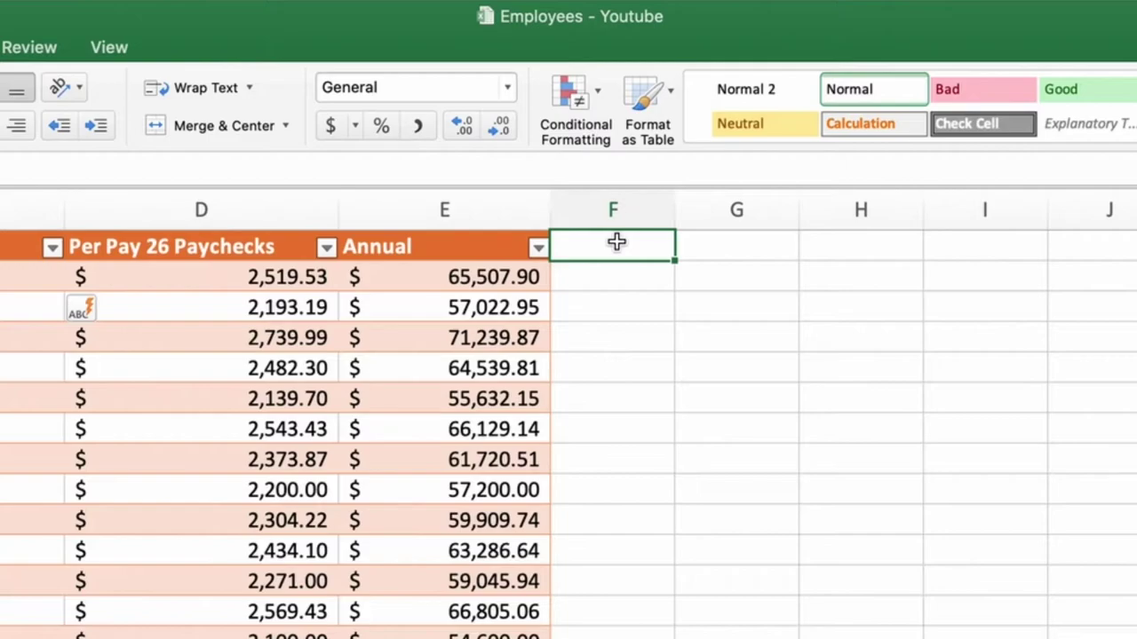
text(Salary Fro)
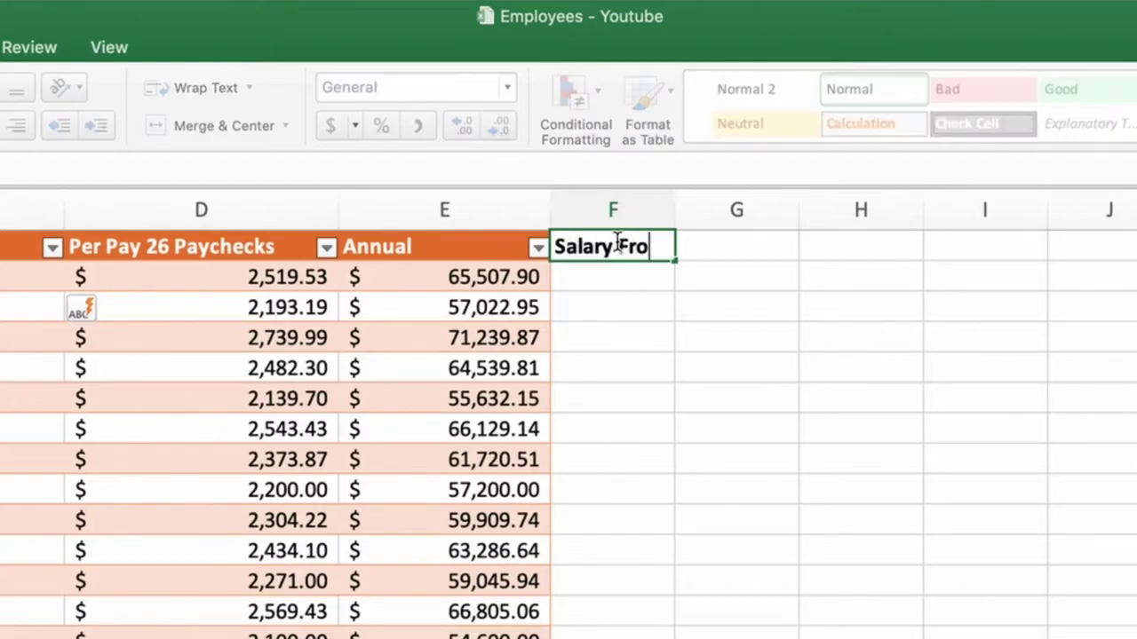
text(m Budget)
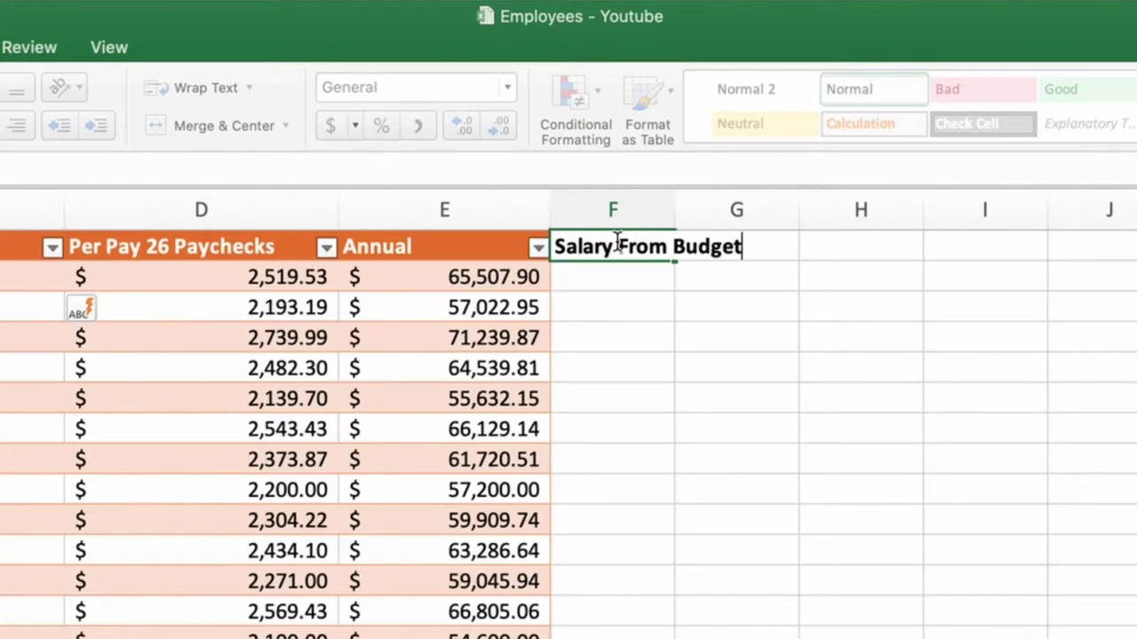
text( Sheet)
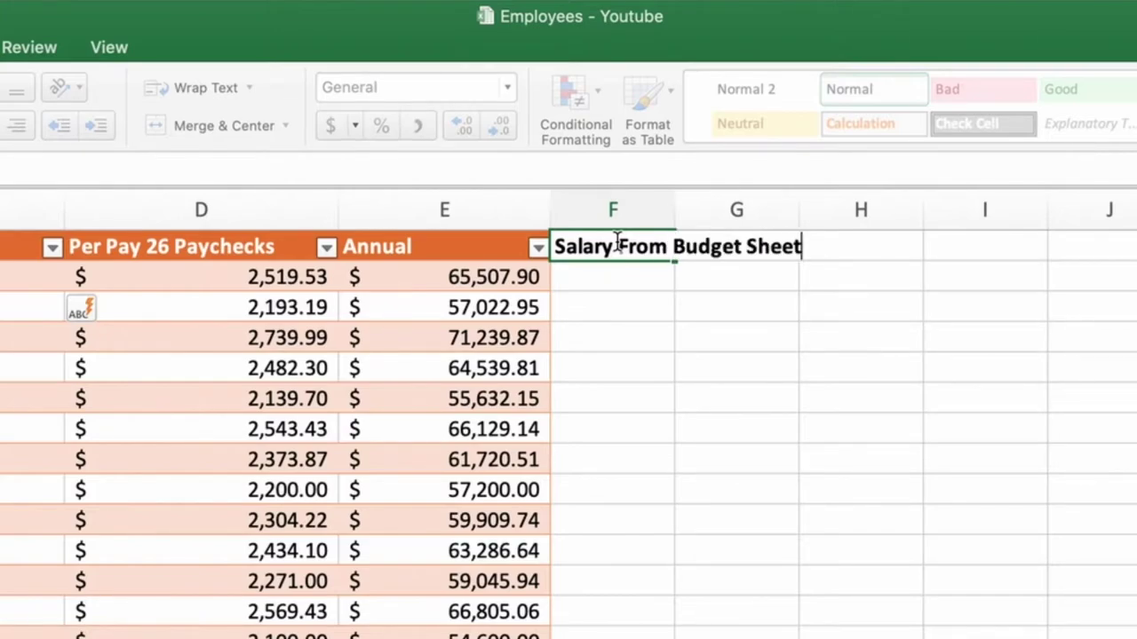
key(Return)
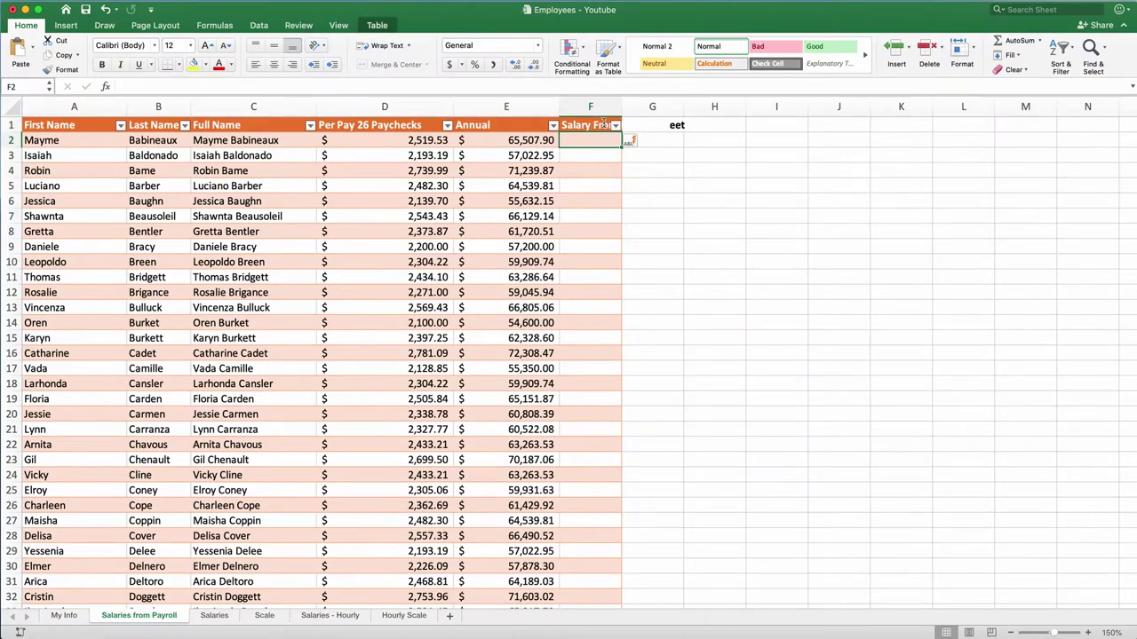
drag(622, 106, 725, 105)
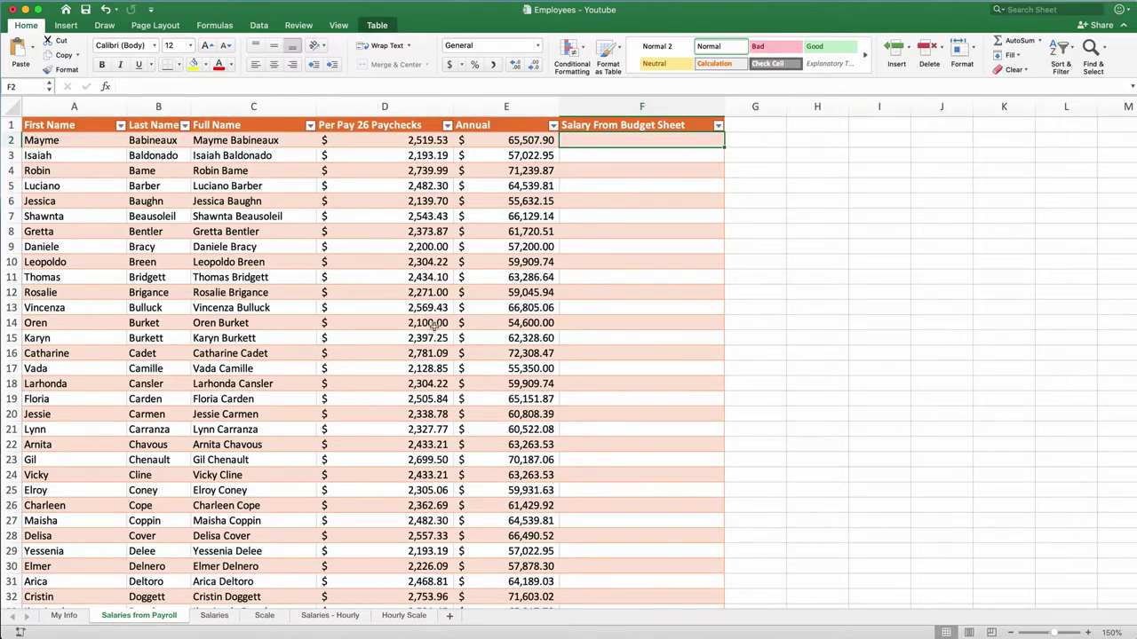
Examine the column order from Full name to FY21 Salary on the Salaries sheet as the lookup range.
click(214, 616)
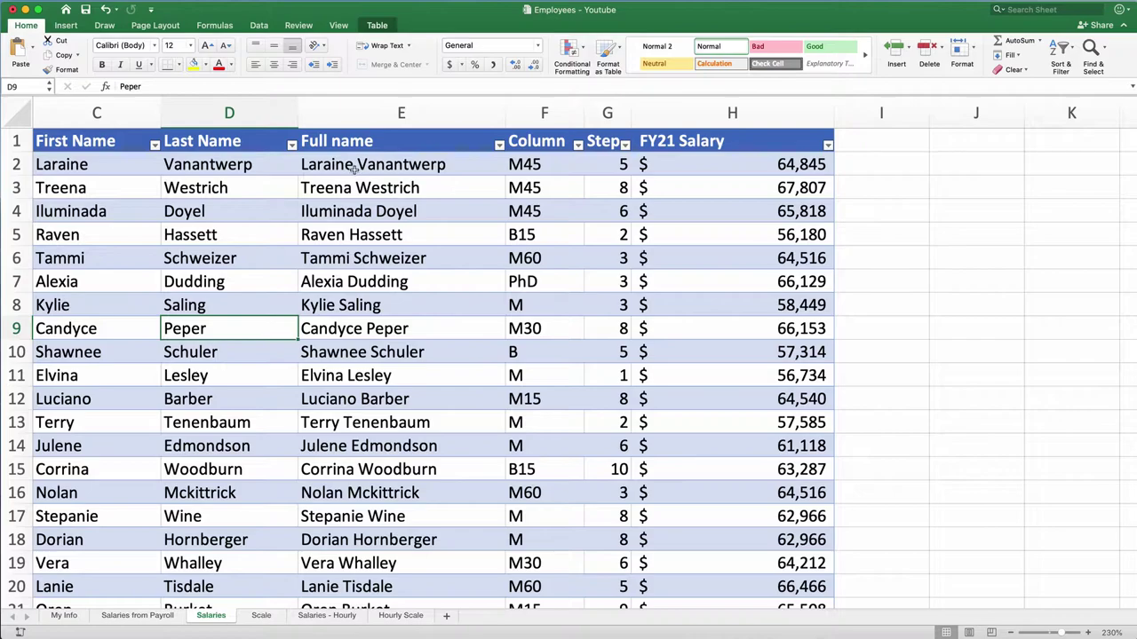
click(390, 104)
click(387, 140)
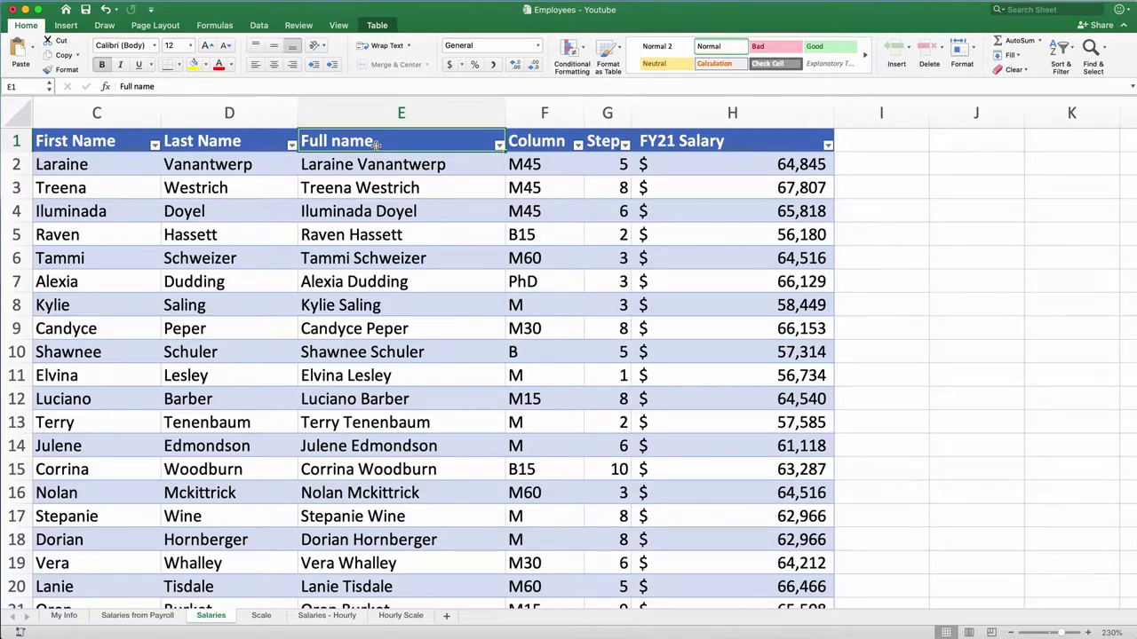
click(114, 141)
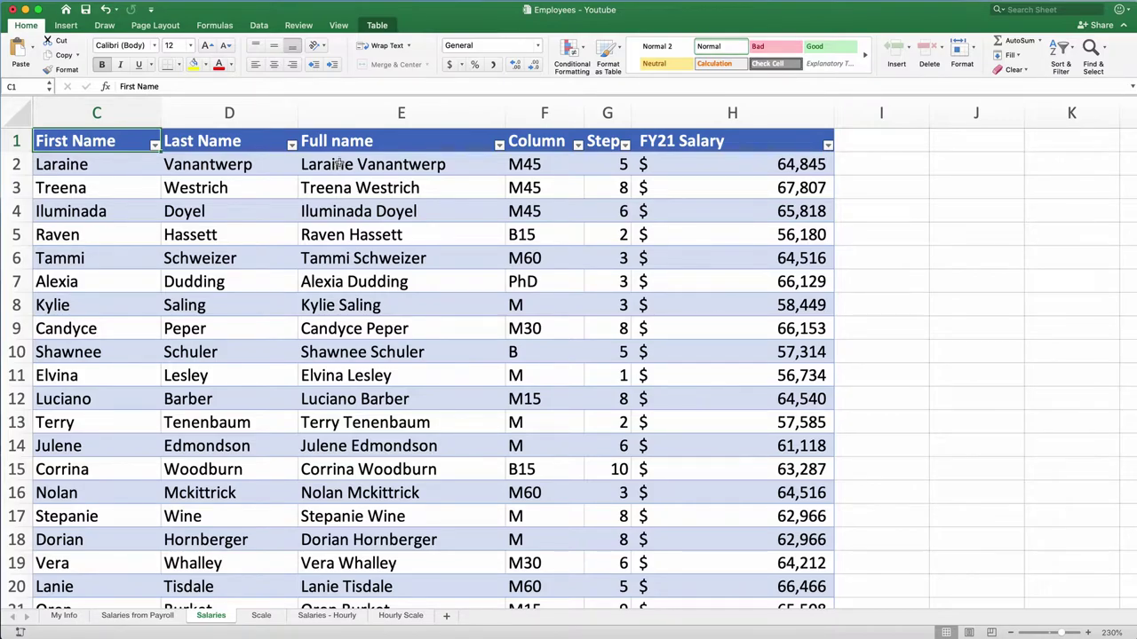
click(359, 141)
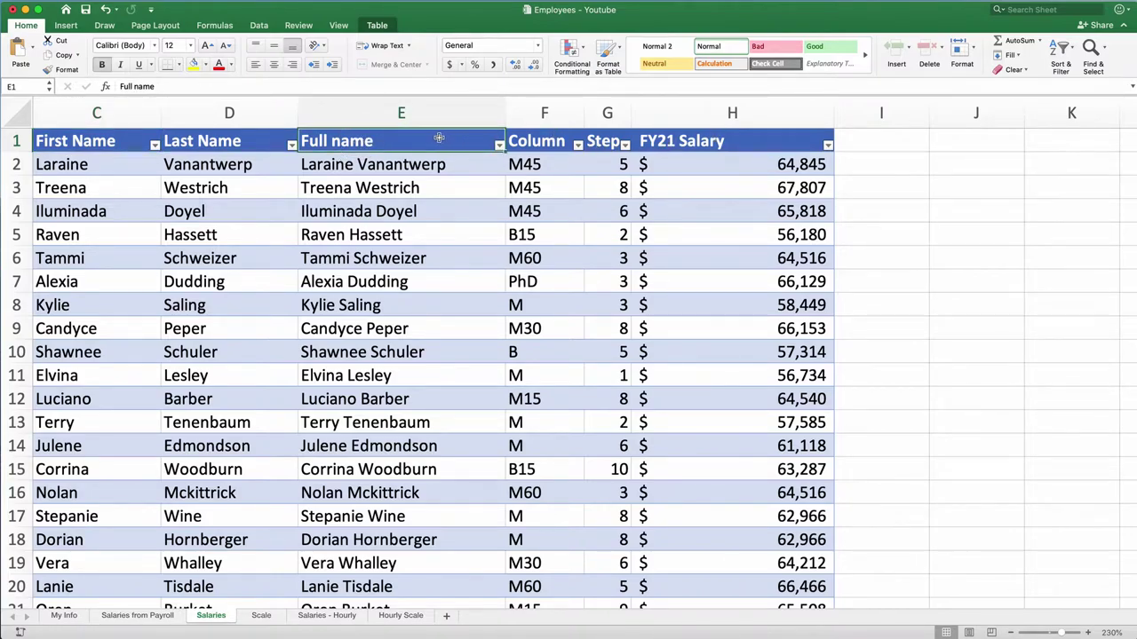
drag(440, 120, 668, 155)
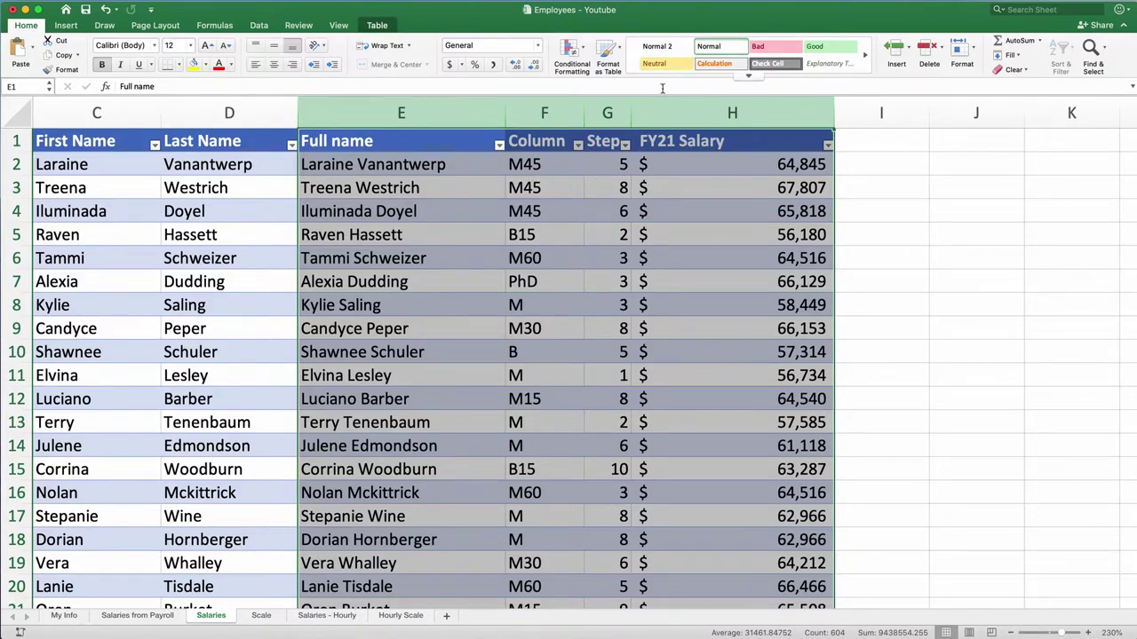
click(665, 179)
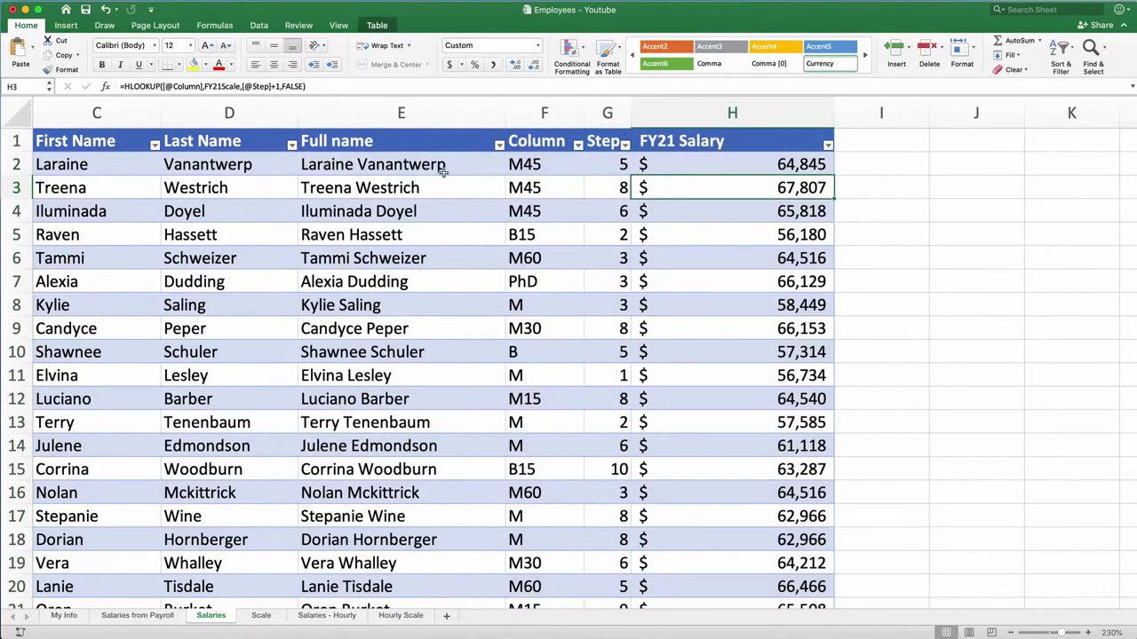
click(403, 182)
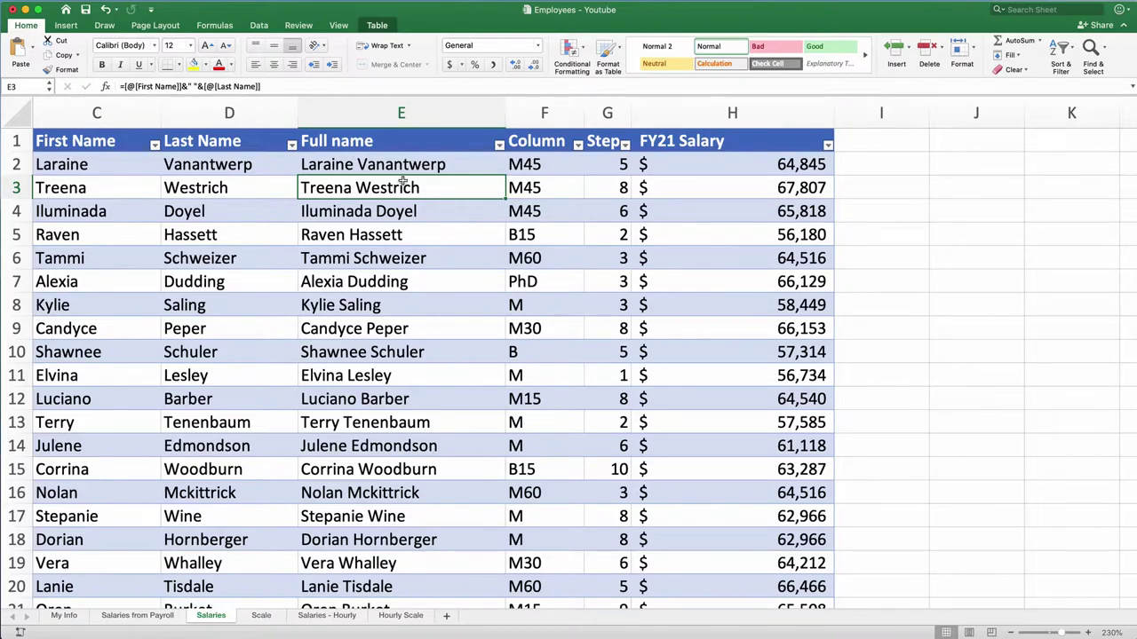
Start a VLOOKUP in F2 of the Salaries from Payroll sheet with [@[Full Name]] as the lookup value.
click(138, 615)
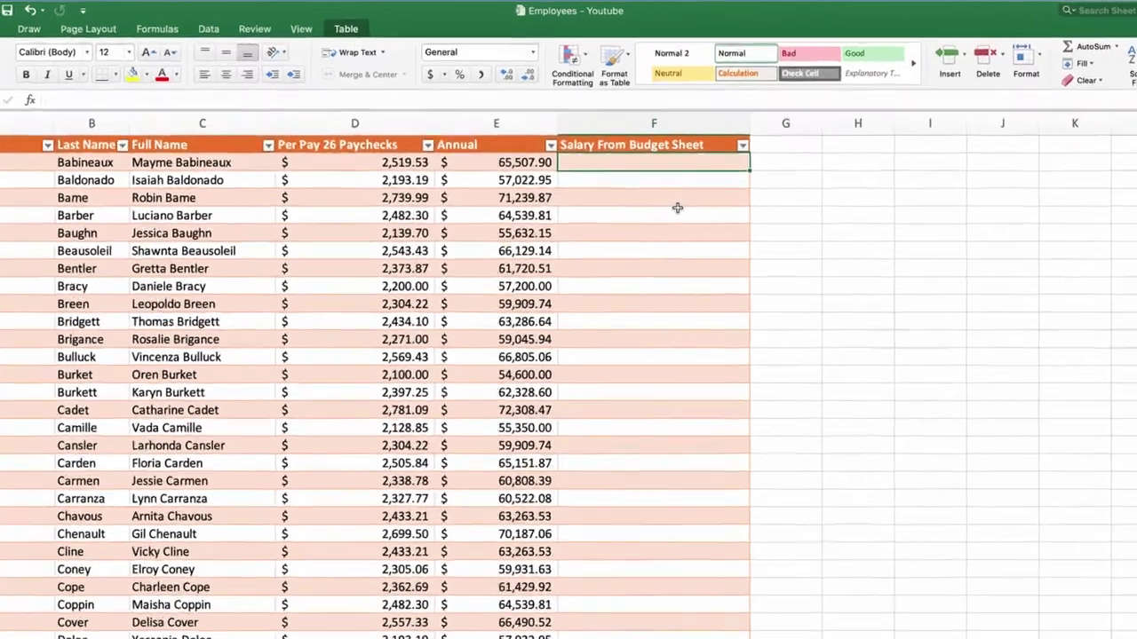
text(=v)
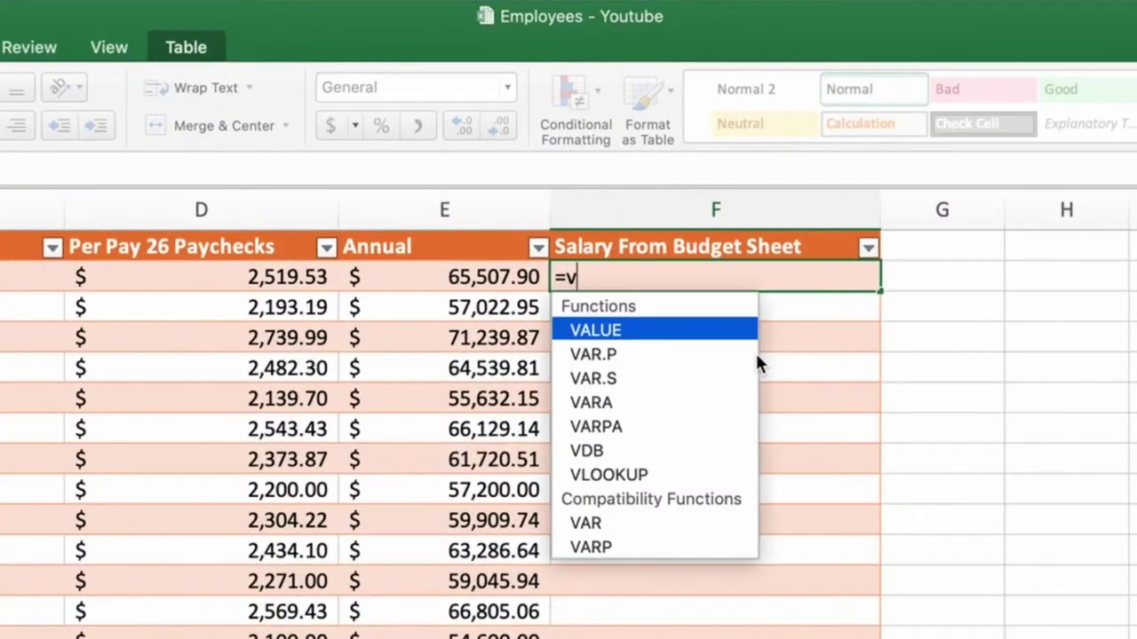
text(lo)
key(Tab)
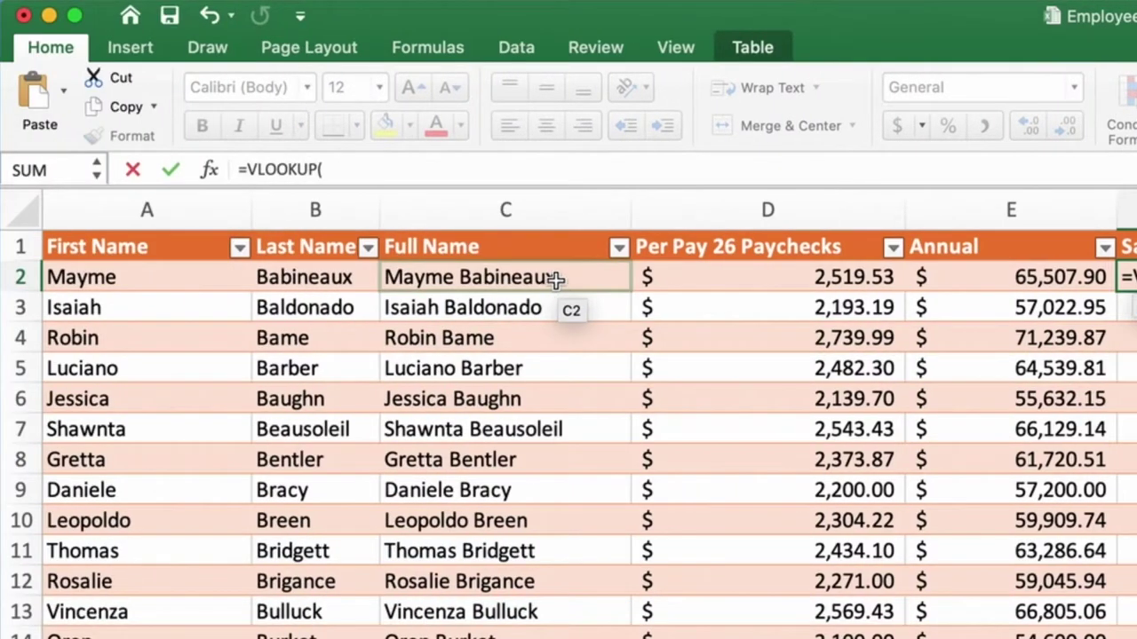
click(105, 277)
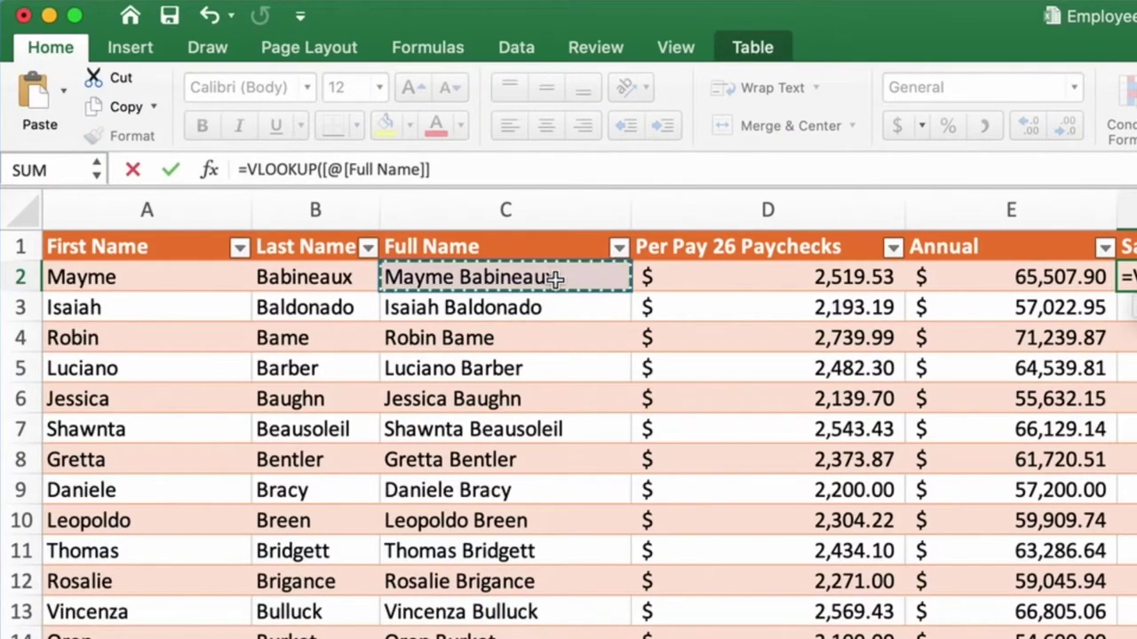
text(,)
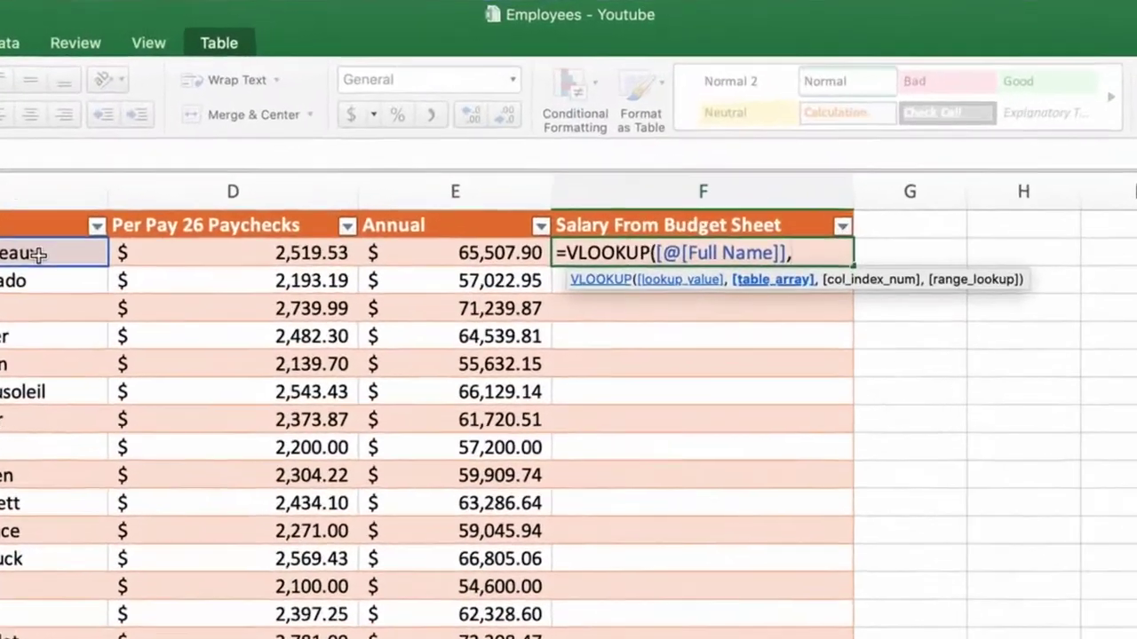
Begin the VLOOKUP's table array with the Full name column of the Salaries table, as Salaries[[Full name].
text(Sa)
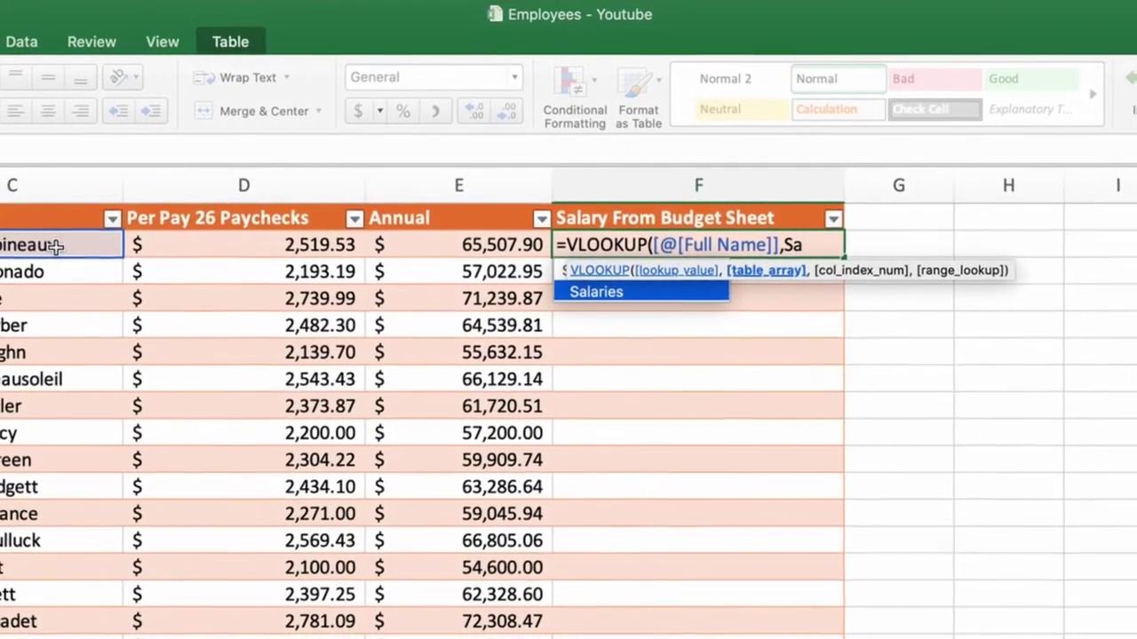
text(laries[[)
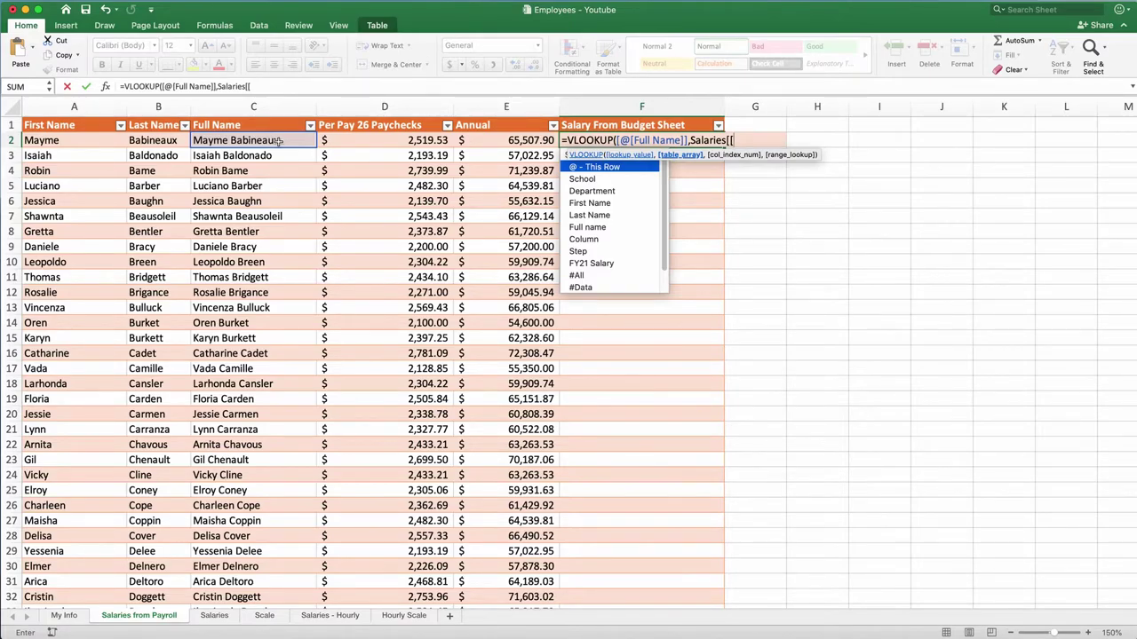
key(Down)
key(Down)
key(Down)
key(Down)
key(Down)
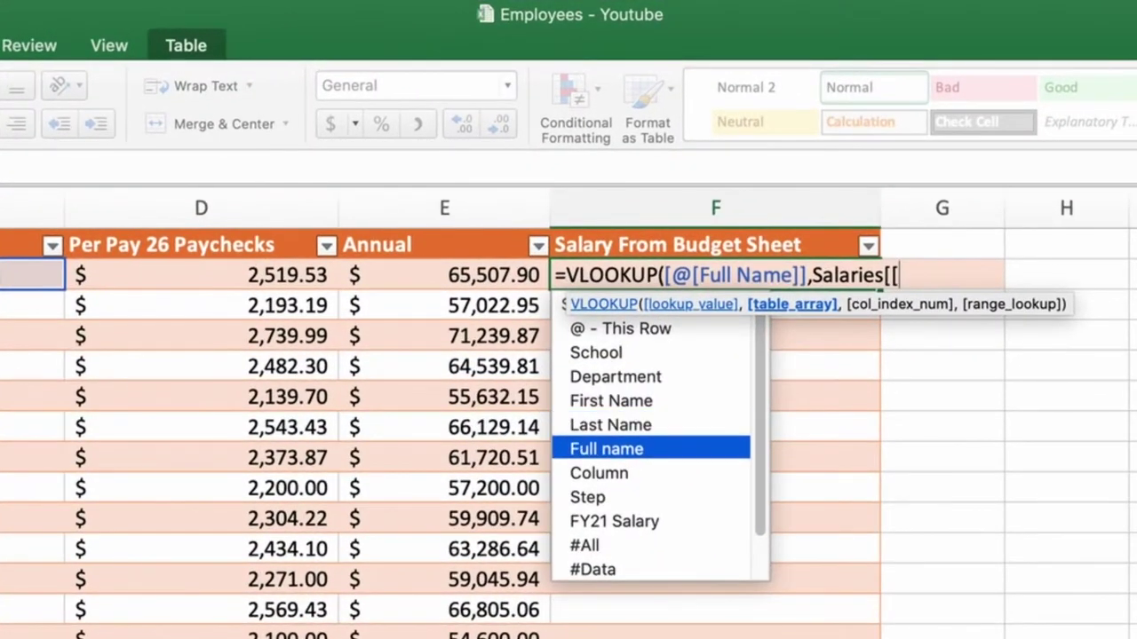
text(Full name)
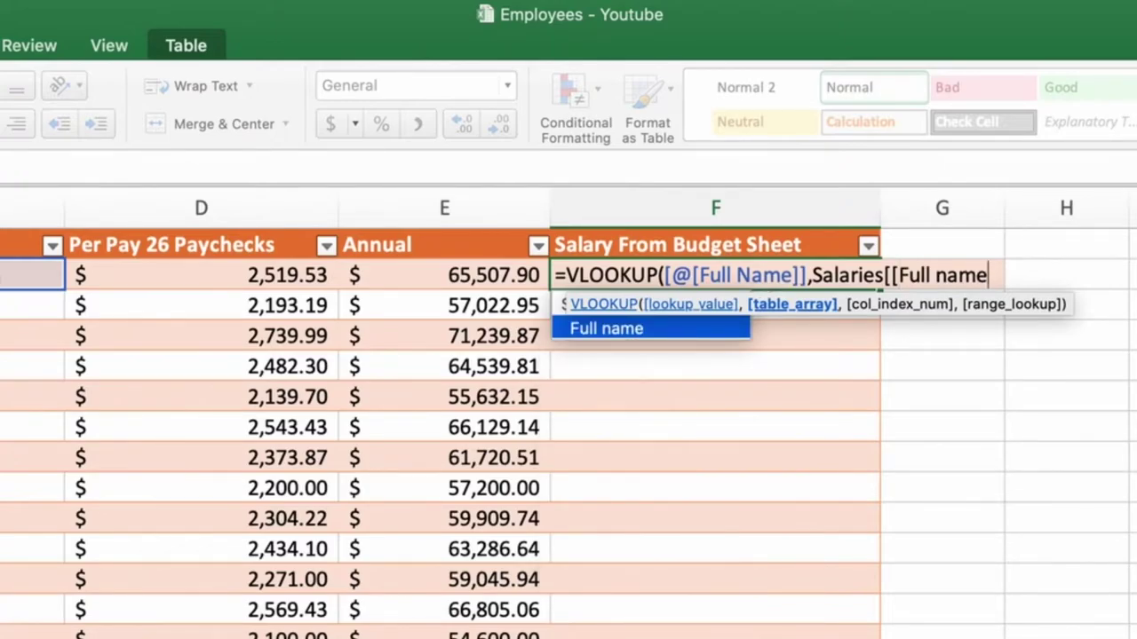
text(])
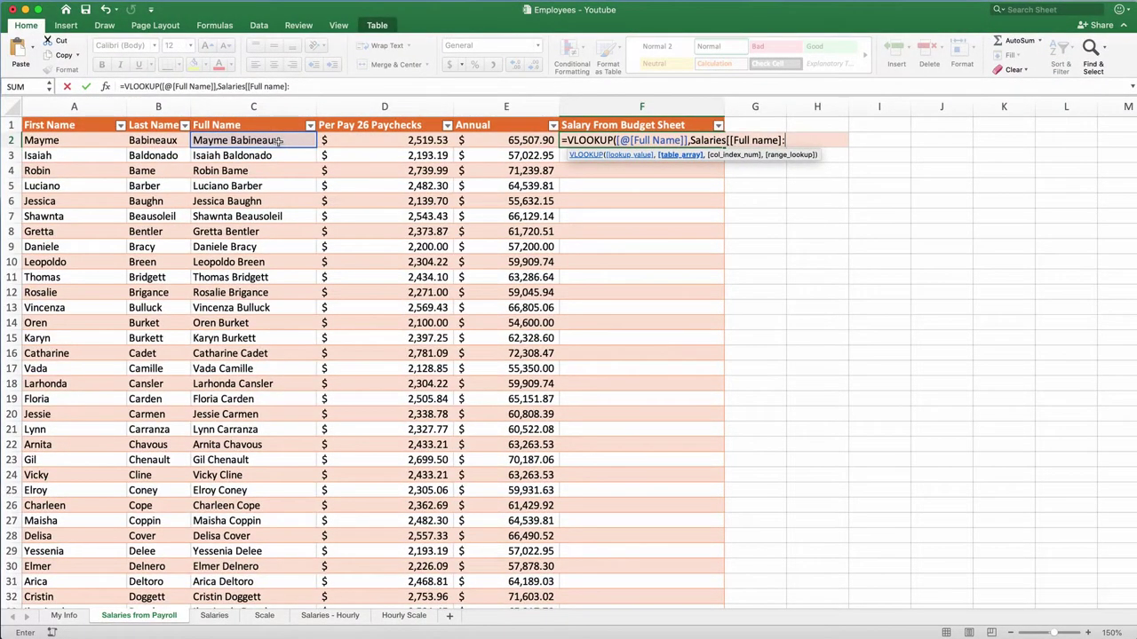
Extend the table array through the FY21 Salary column so it reads Salaries[[Full name]:[FY21 Salary]].
text(:)
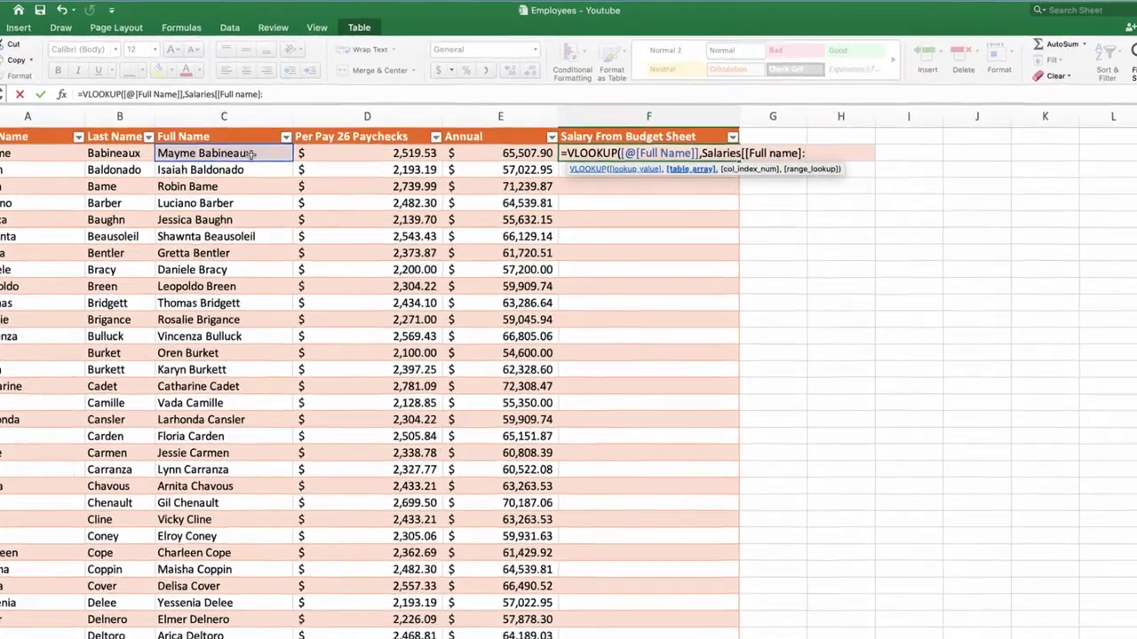
text([)
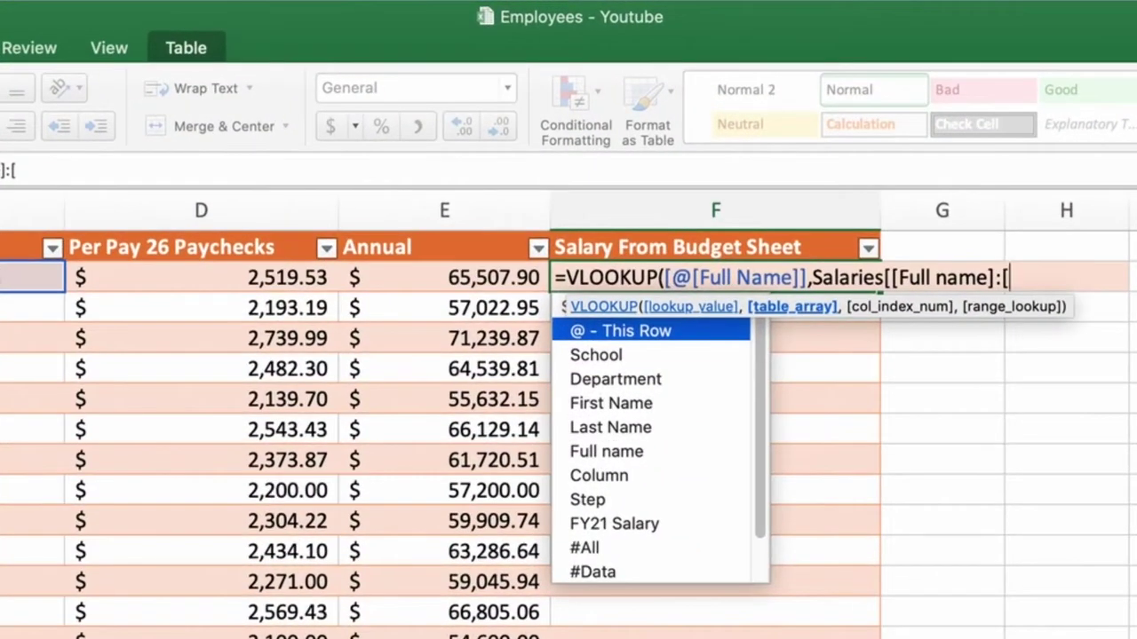
key(Down)
key(Down)
key(Down)
key(Down)
key(Down)
key(Down)
key(Down)
key(Down)
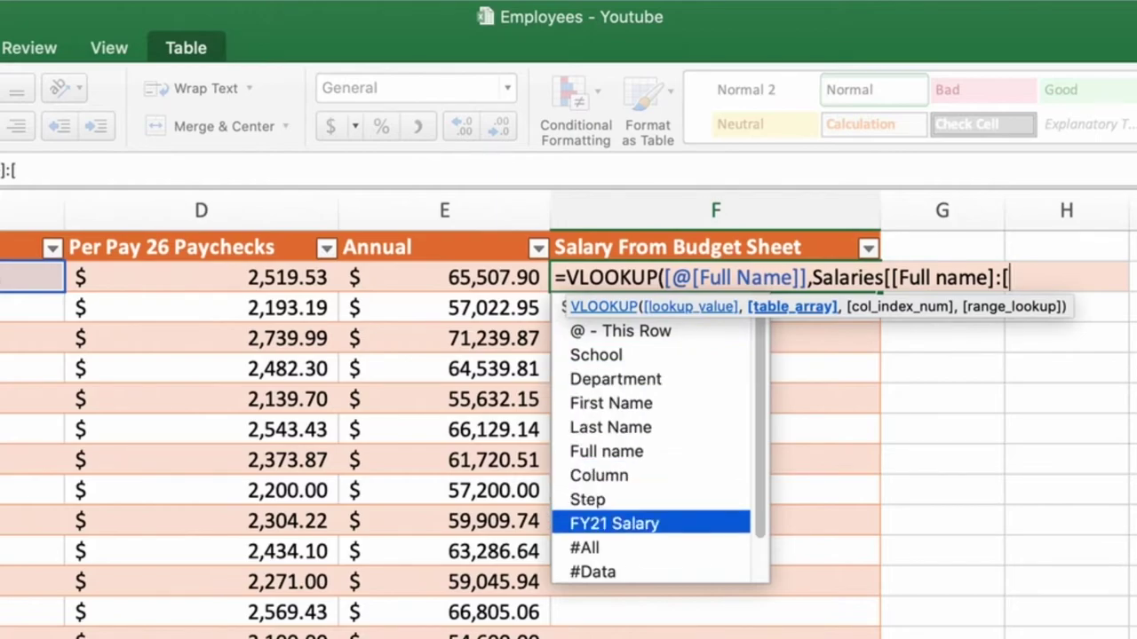
key(Tab)
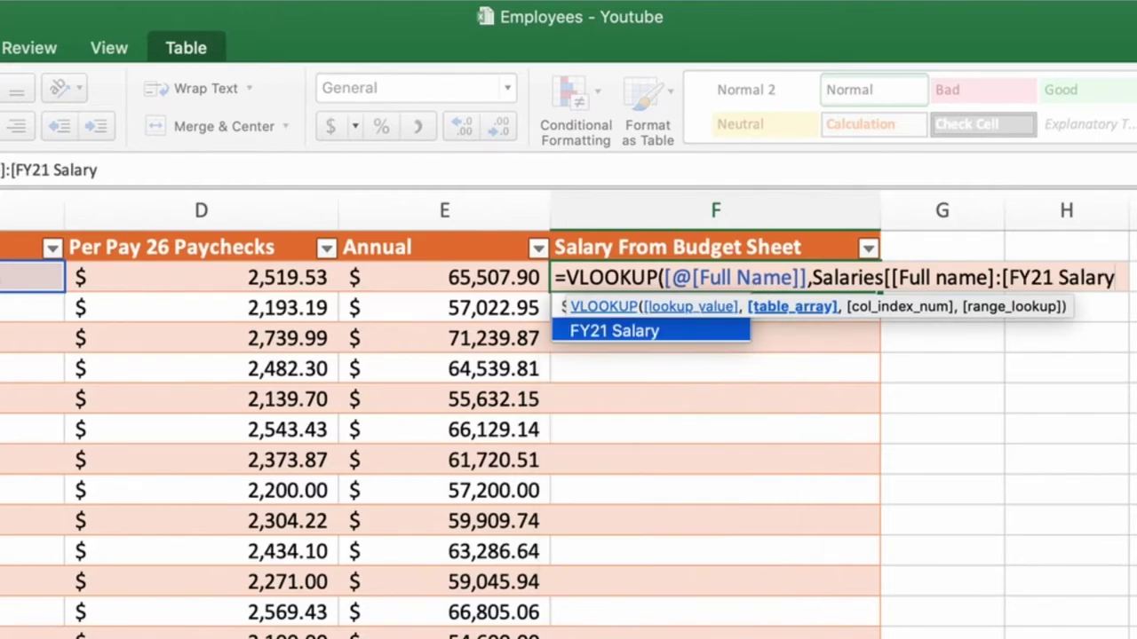
text(])
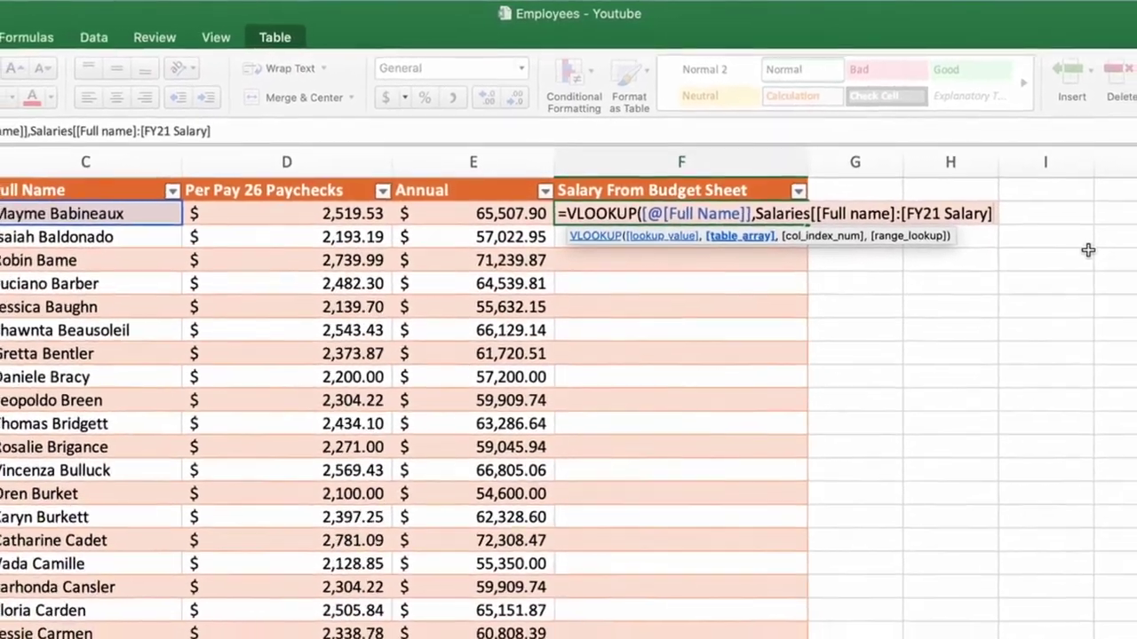
text(])
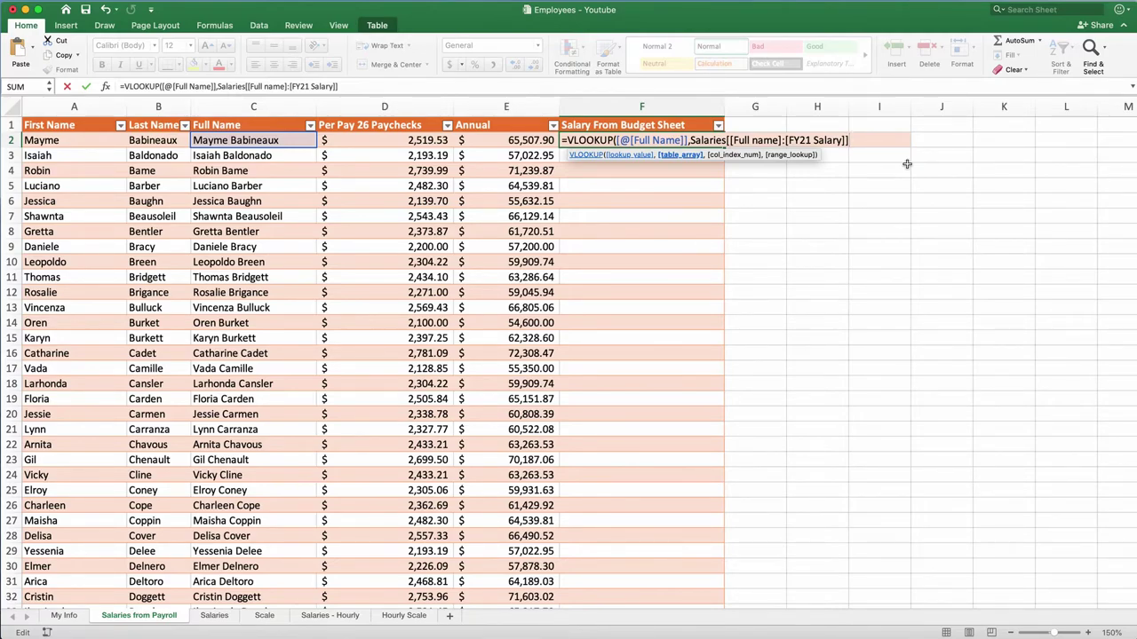
text(],)
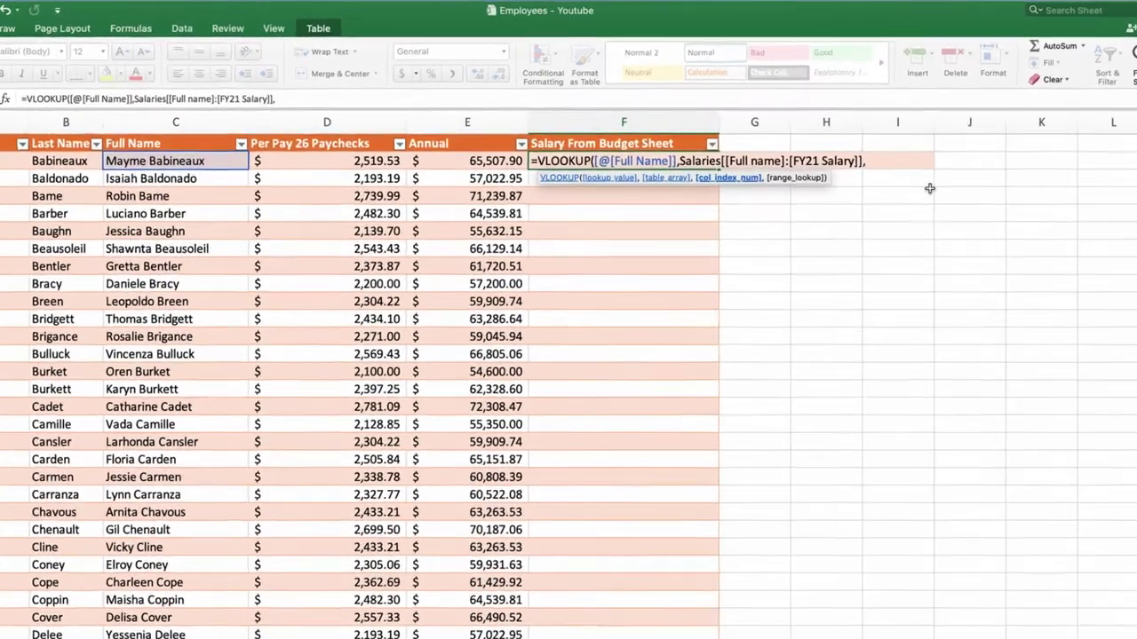
Finish the VLOOKUP with column index 4 and FALSE for an exact match, and enter it in the column.
text(4)
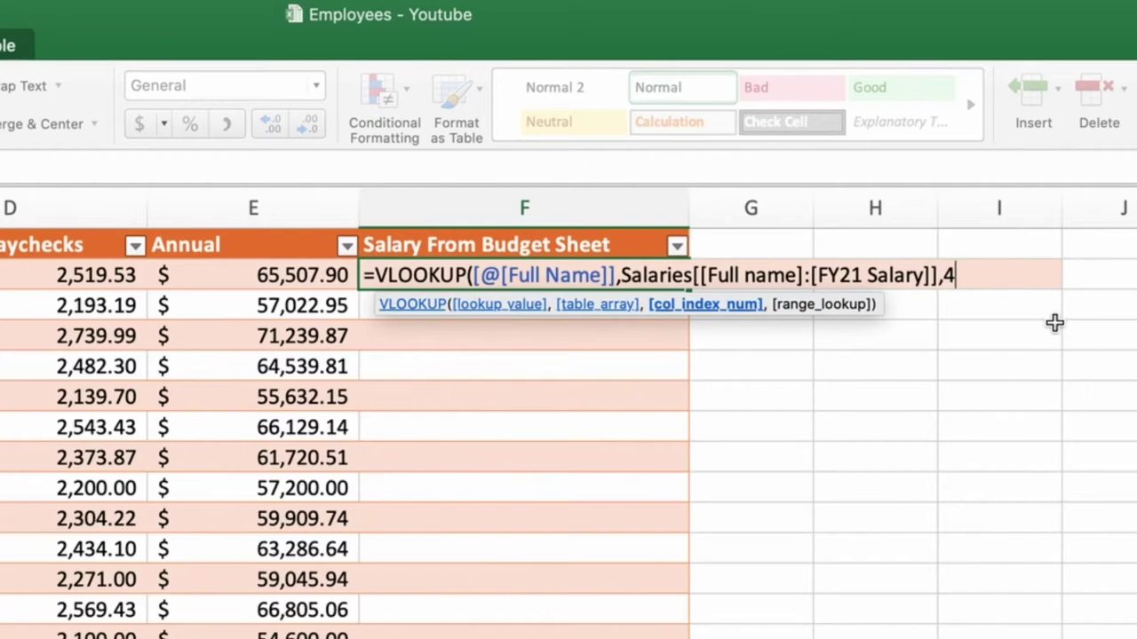
text(,false)
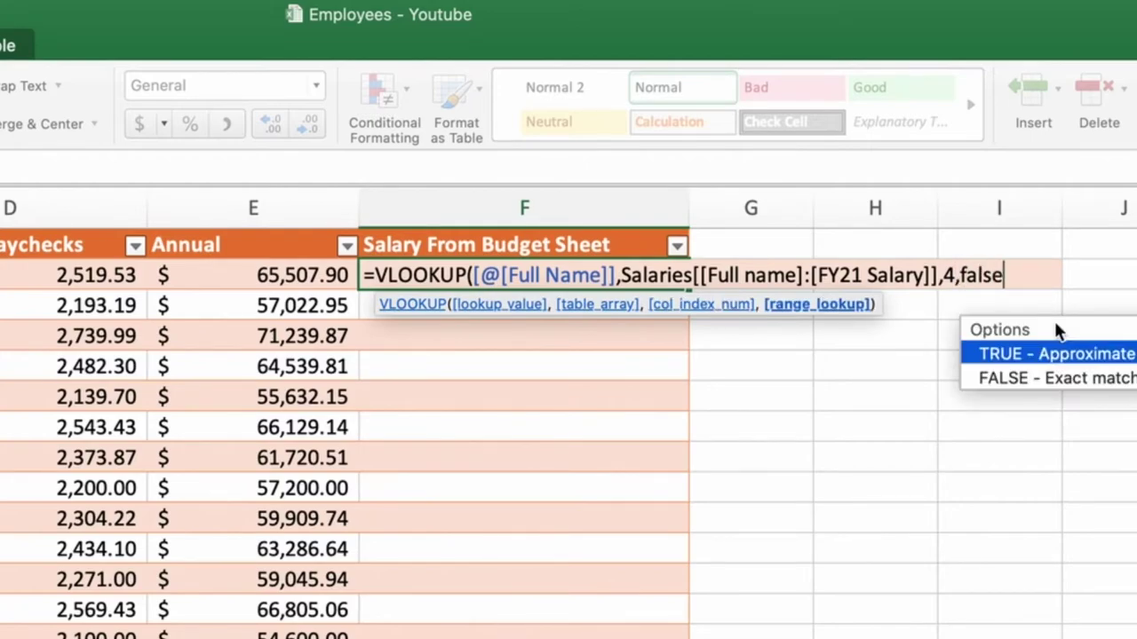
text())
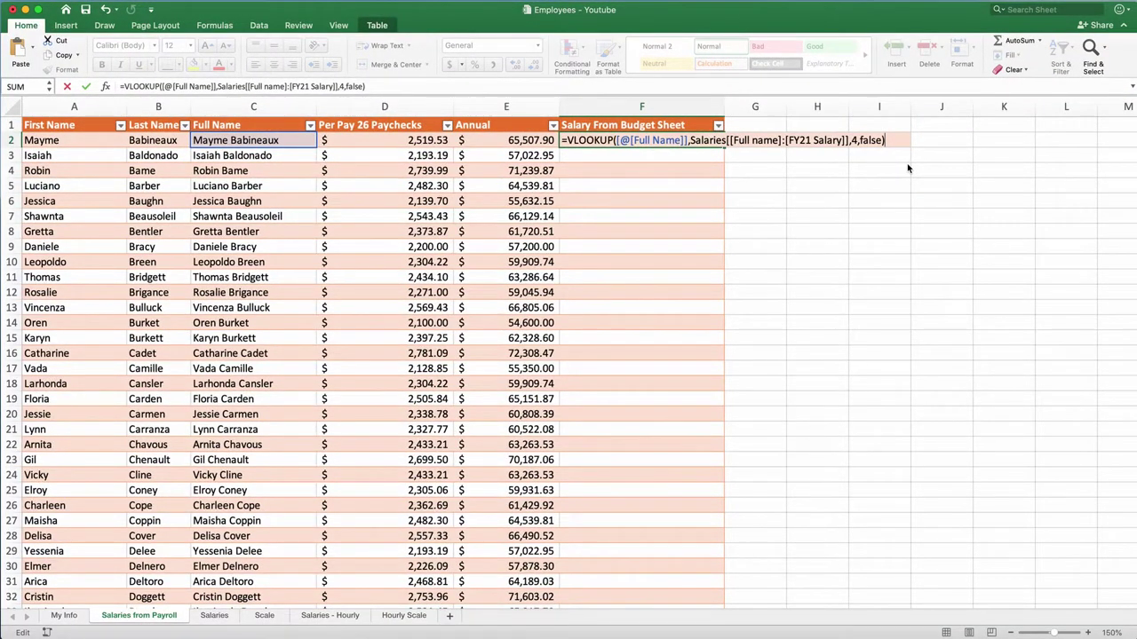
key(Return)
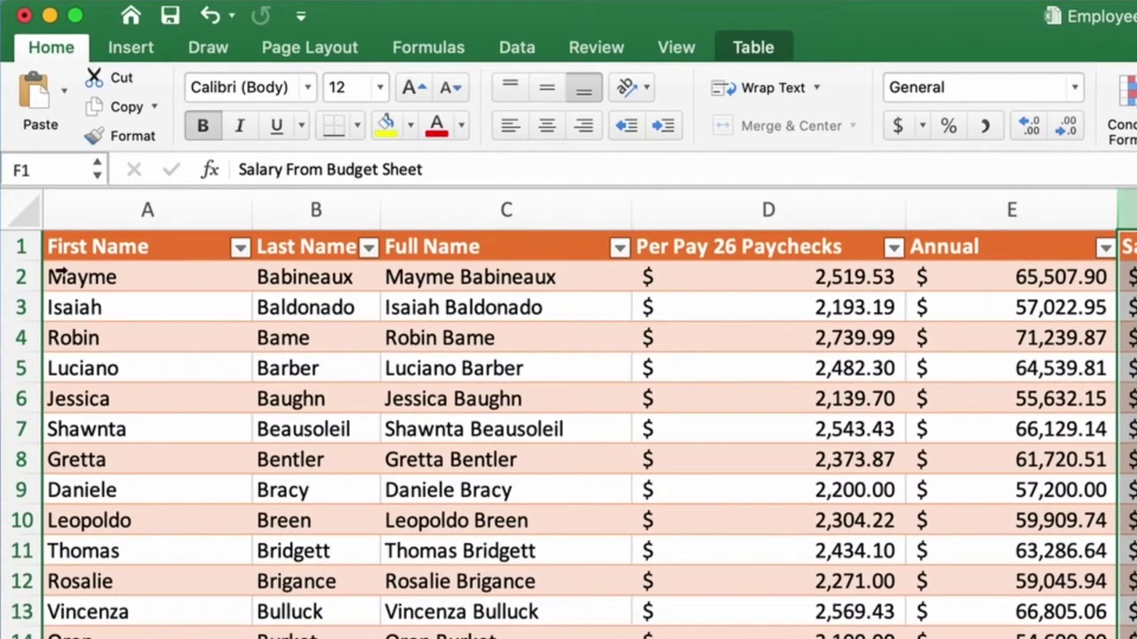
Make the payroll table's header row taller and wrap the Salary From Budget Sheet heading in F1.
drag(27, 256, 27, 298)
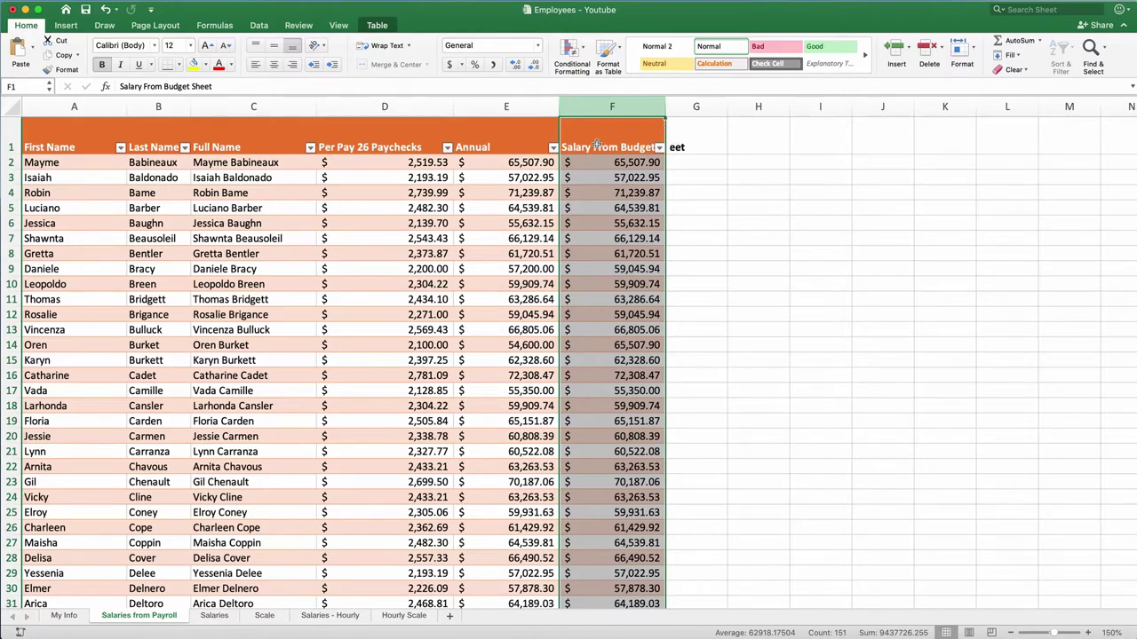
click(690, 139)
click(595, 138)
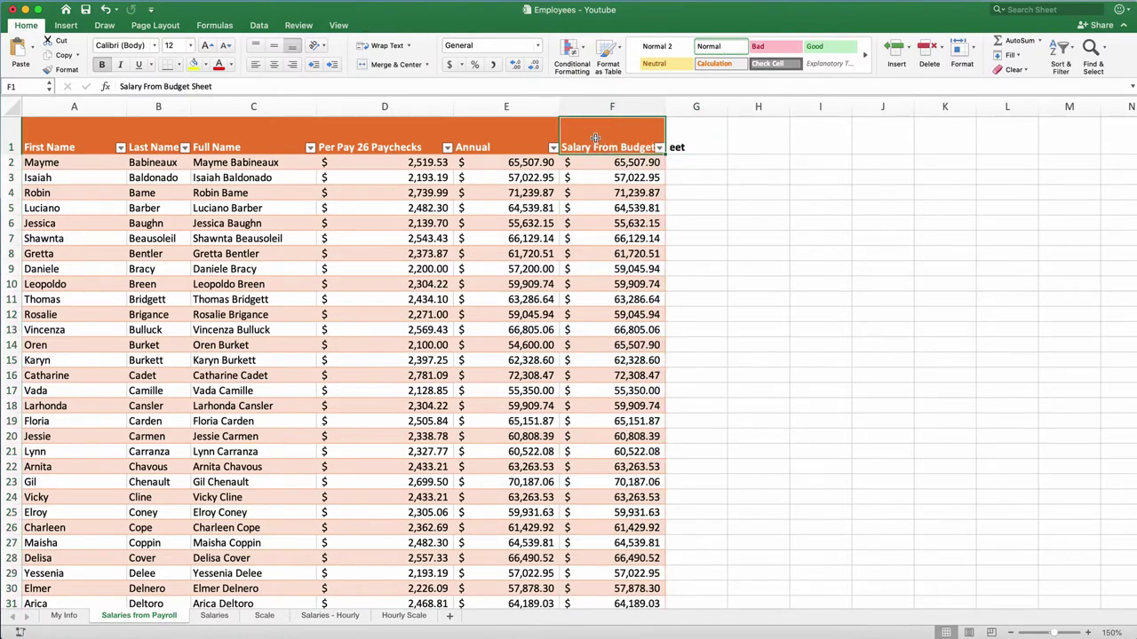
click(380, 46)
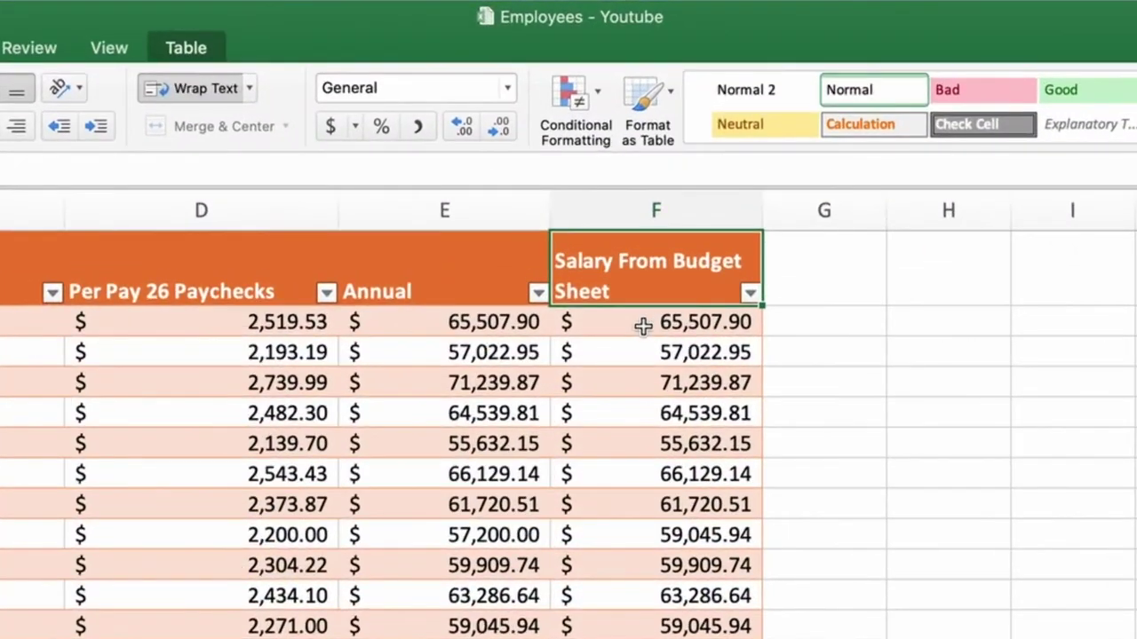
Widen column G and add a Difference column to the payroll table in G1.
click(450, 325)
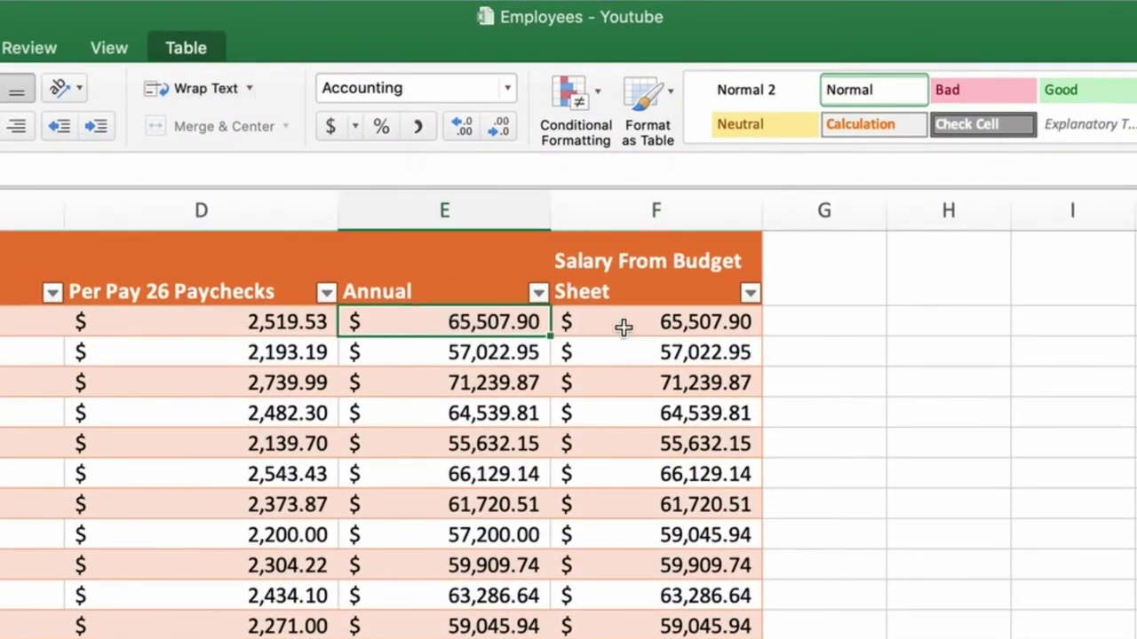
click(706, 325)
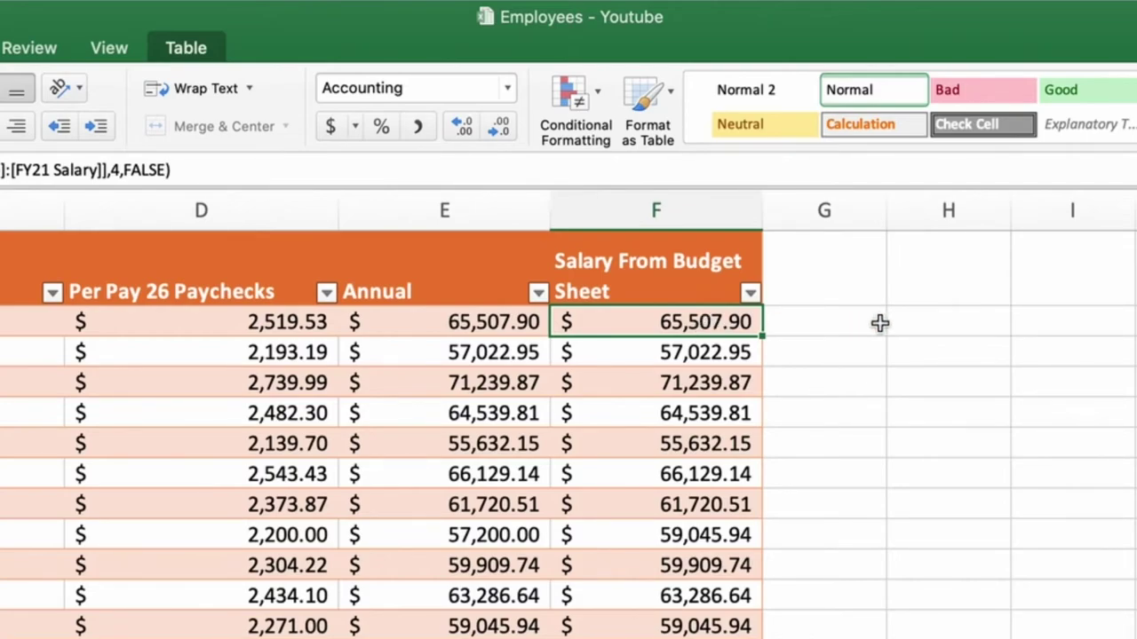
drag(887, 218, 1018, 221)
click(838, 281)
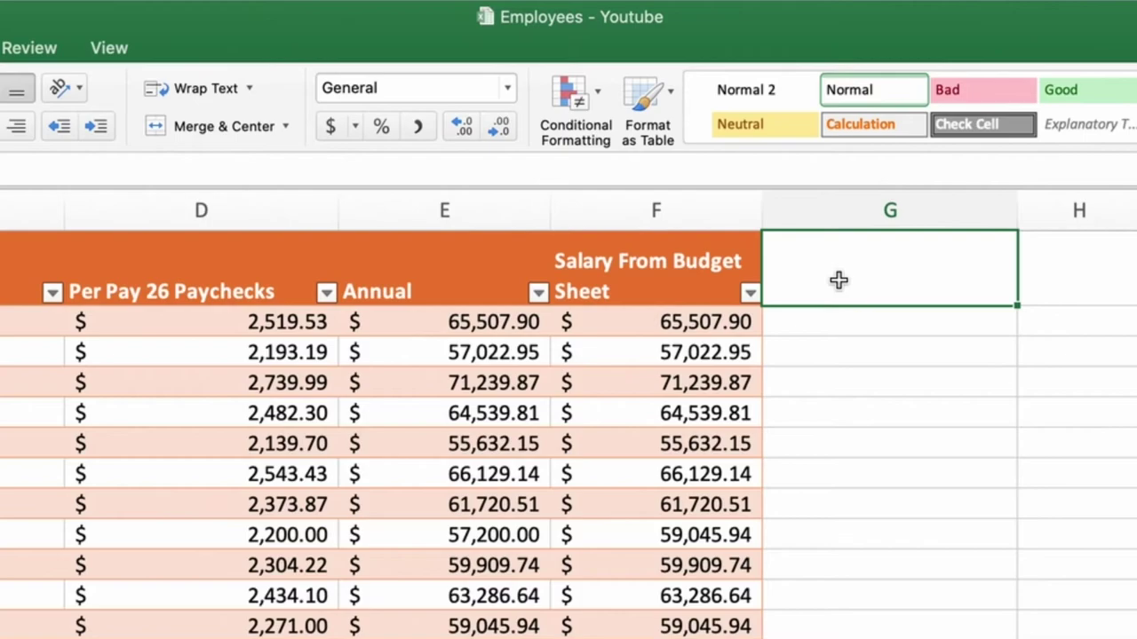
text(Differe)
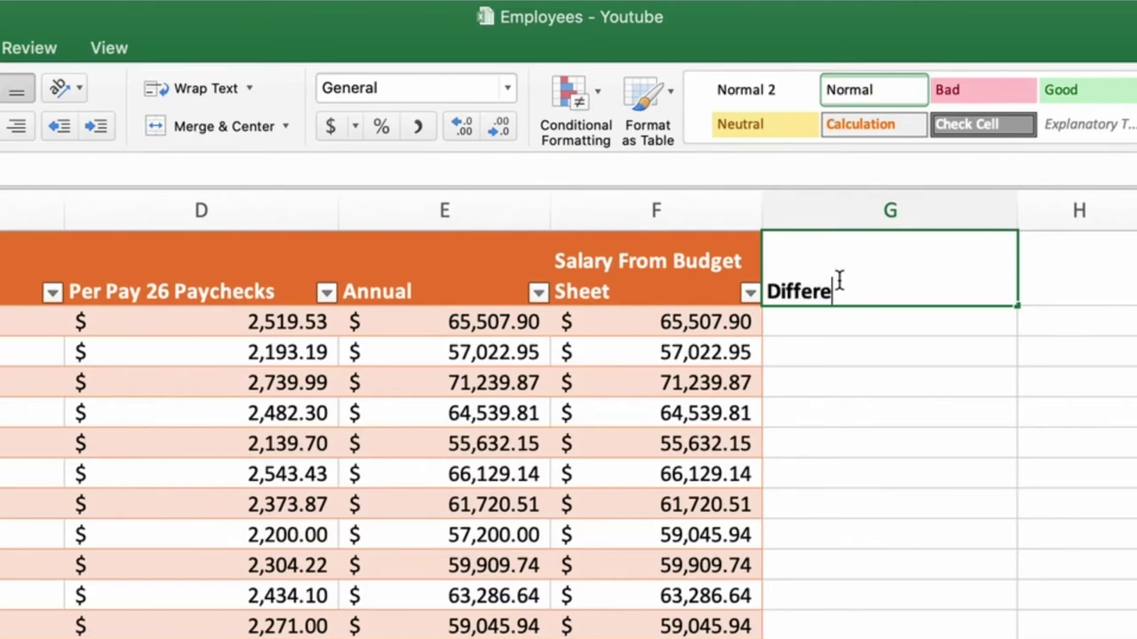
text(nce)
key(Return)
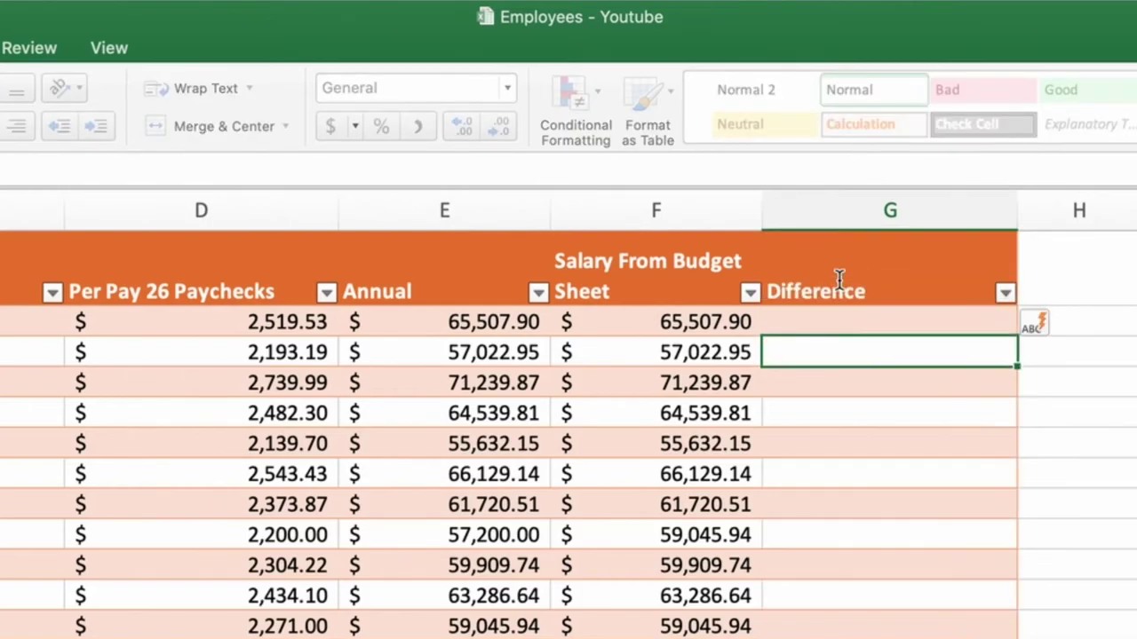
click(844, 327)
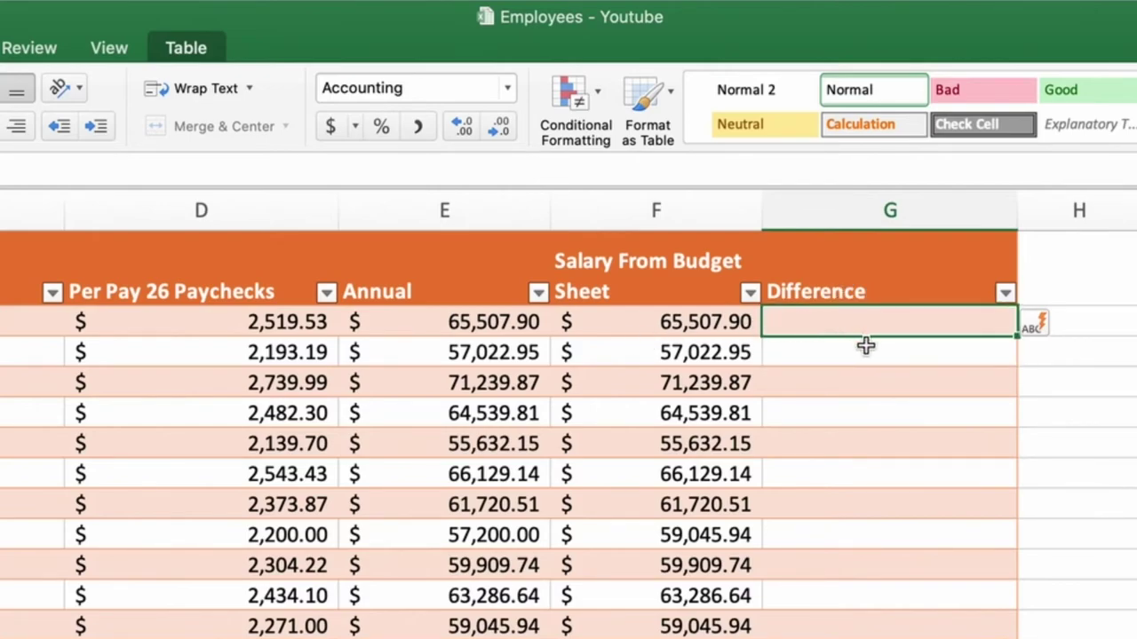
text(=)
key(Left)
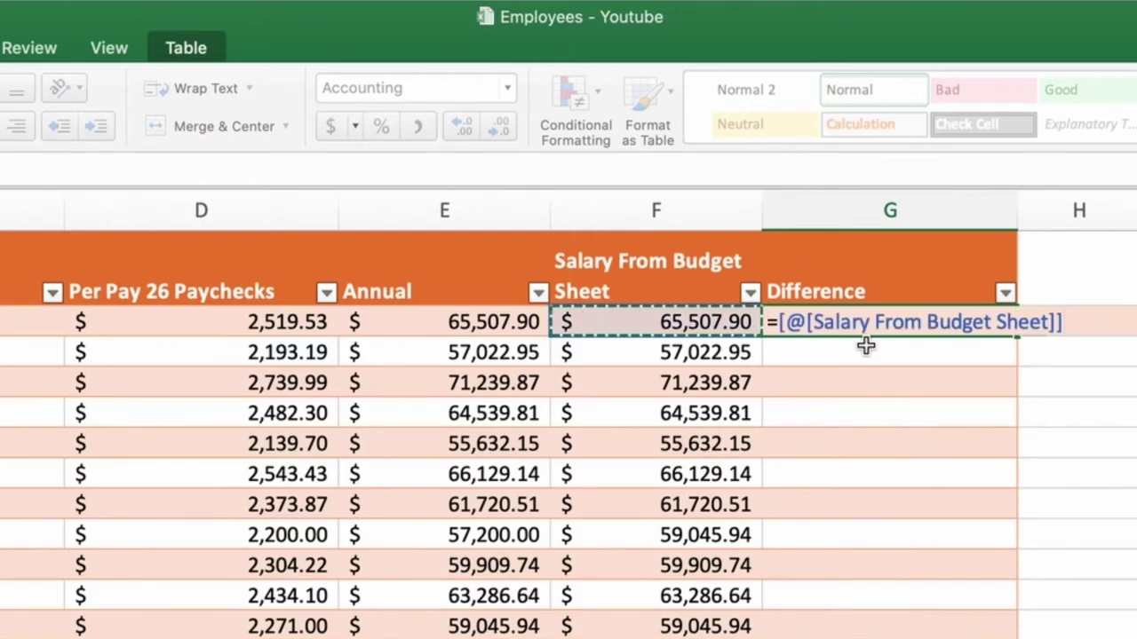
text(-)
key(Left)
key(Left)
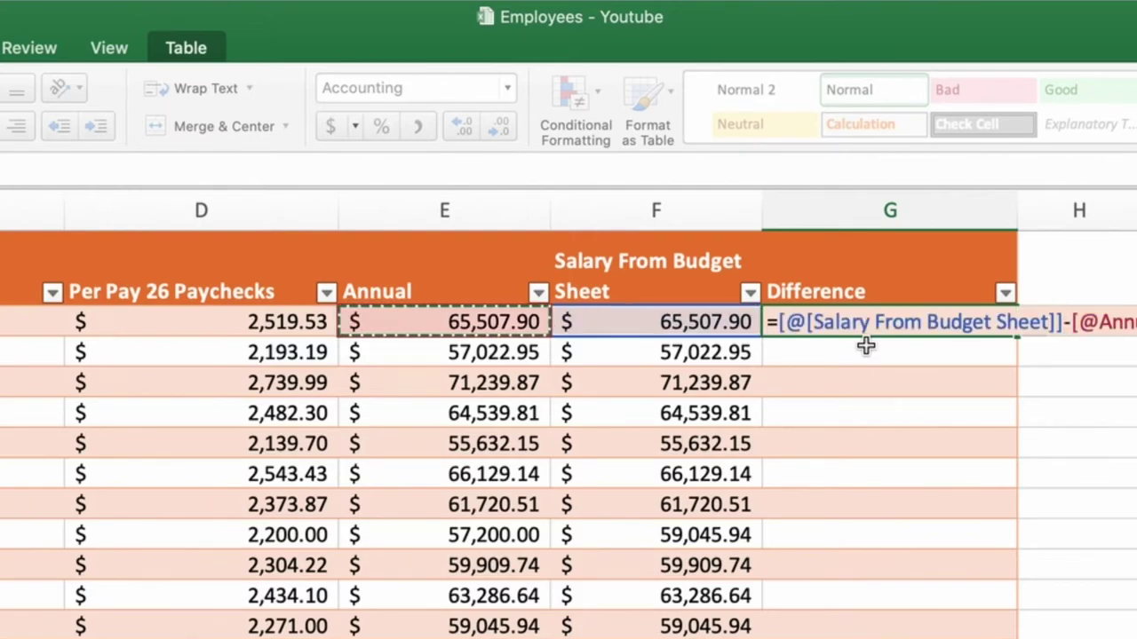
key(Return)
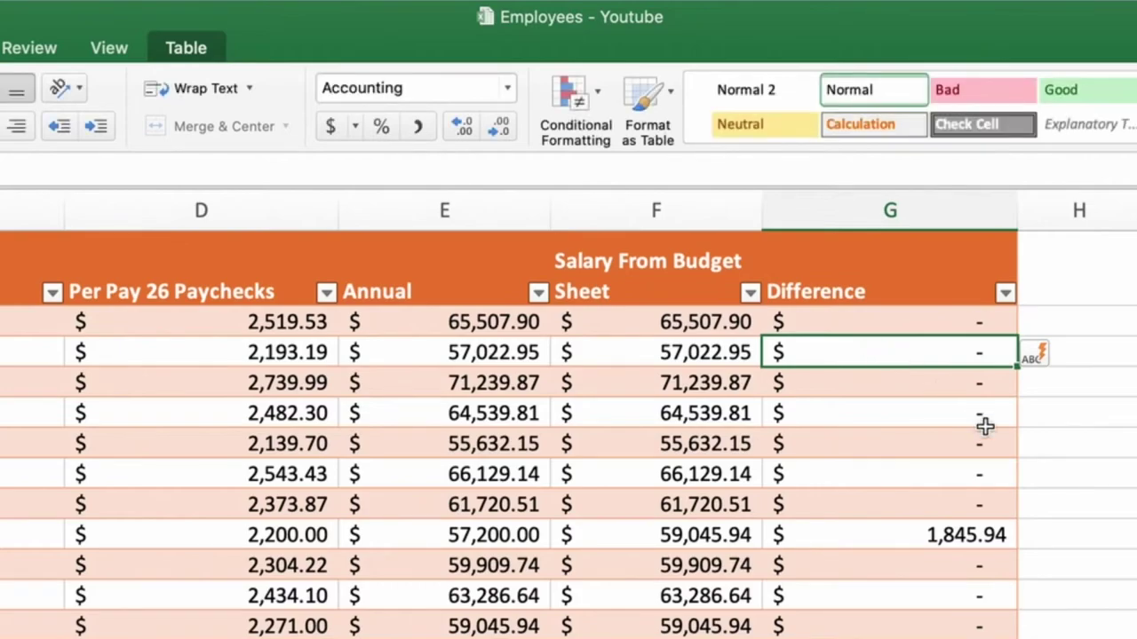
Examine the payroll table's Difference column for employees whose annual pay does not match the budgeted salary.
scroll(923, 551, down, 5)
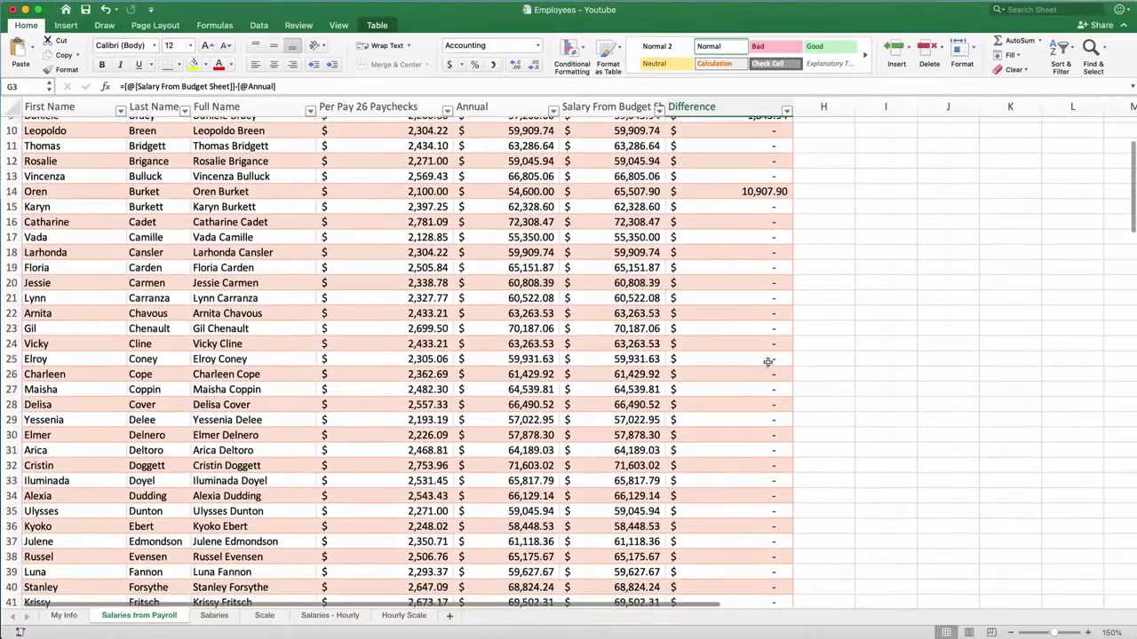
scroll(768, 362, down, 5)
scroll(768, 362, down, 6)
scroll(768, 362, down, 10)
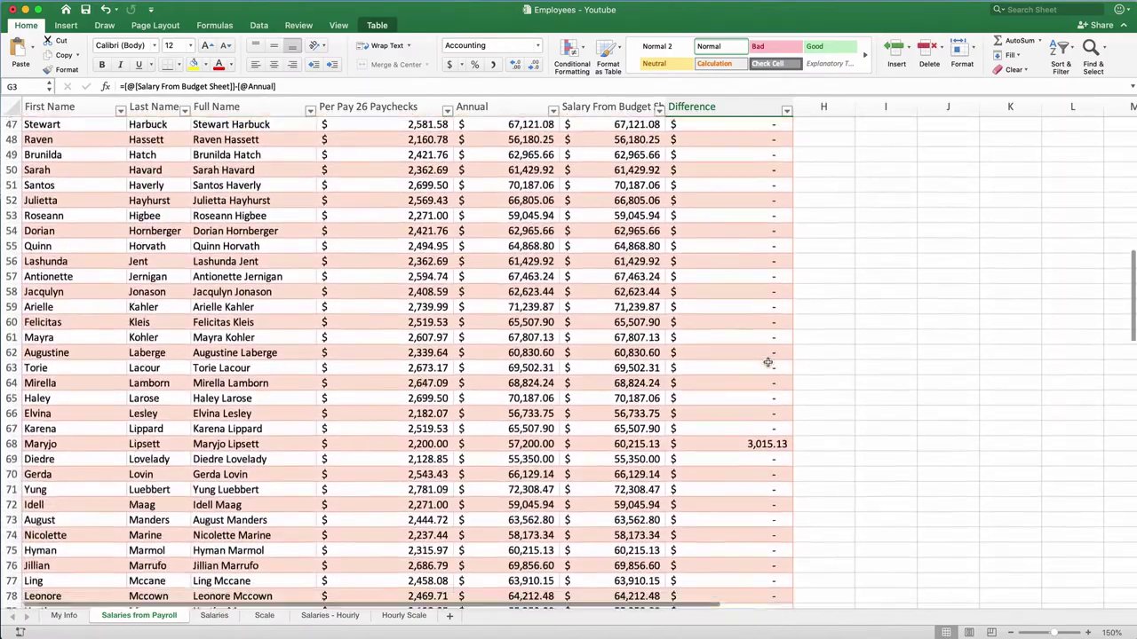
scroll(768, 362, up, 20)
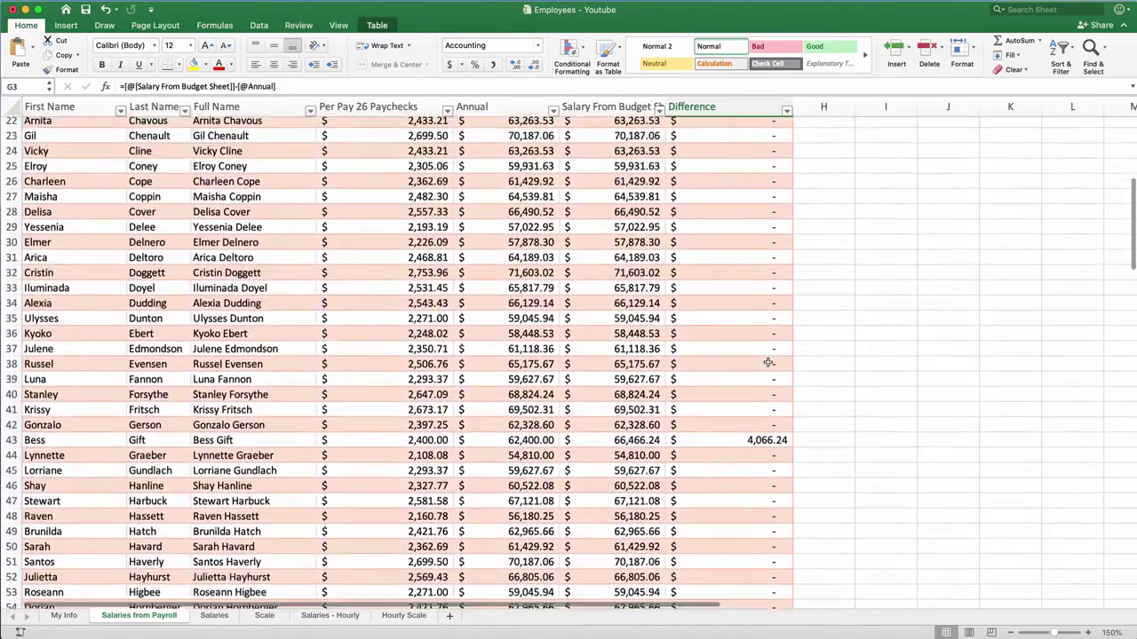
scroll(768, 363, up, 1)
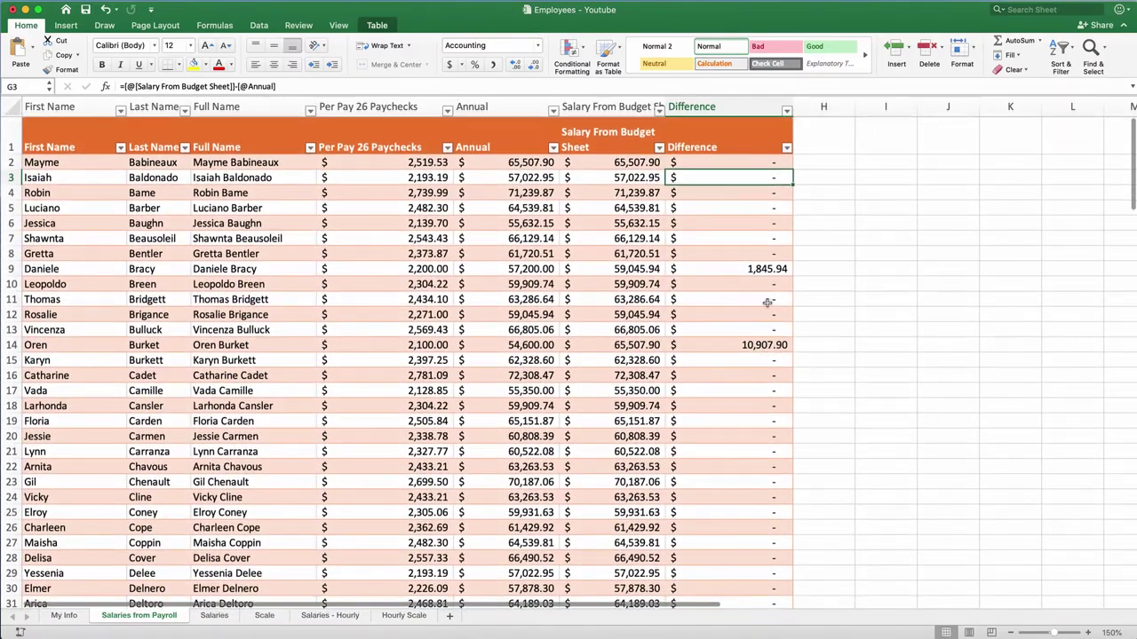
click(754, 269)
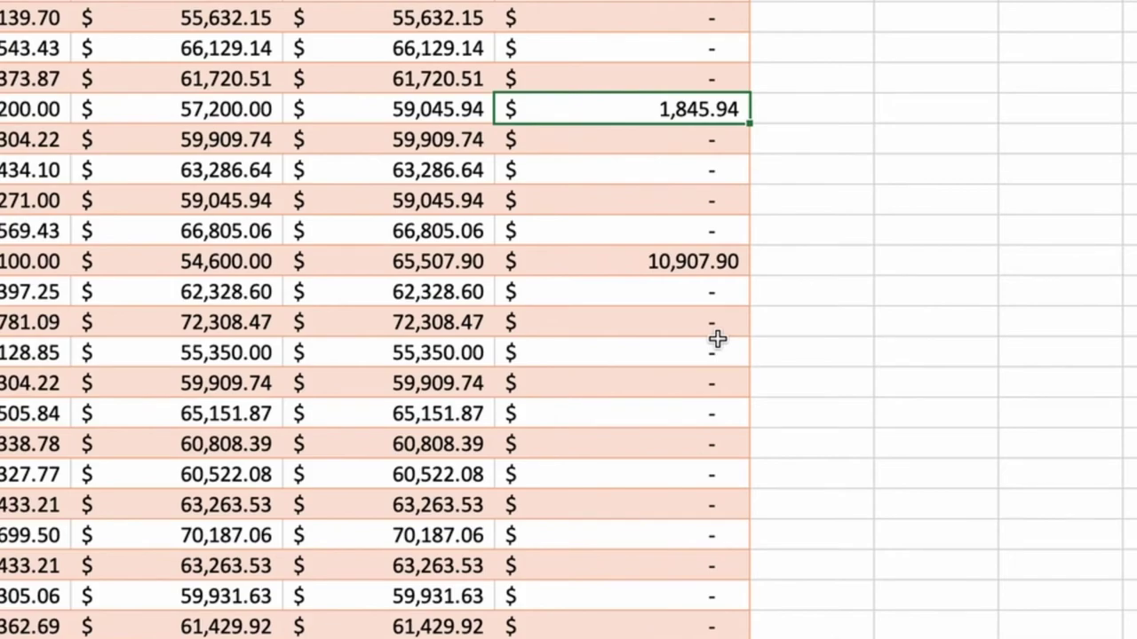
click(549, 79)
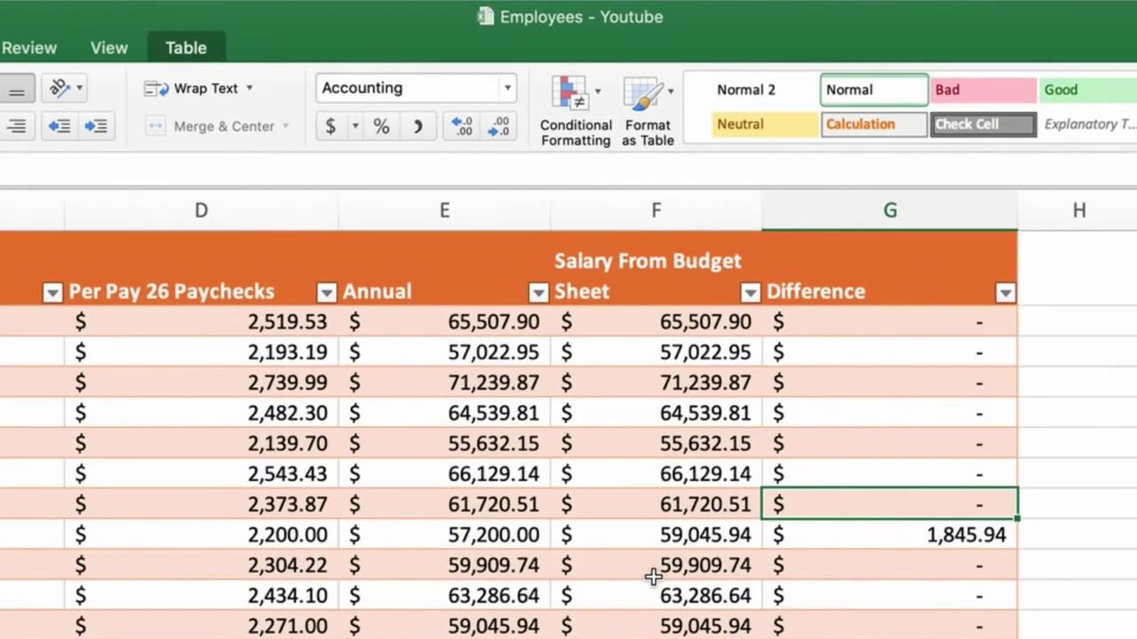
click(616, 330)
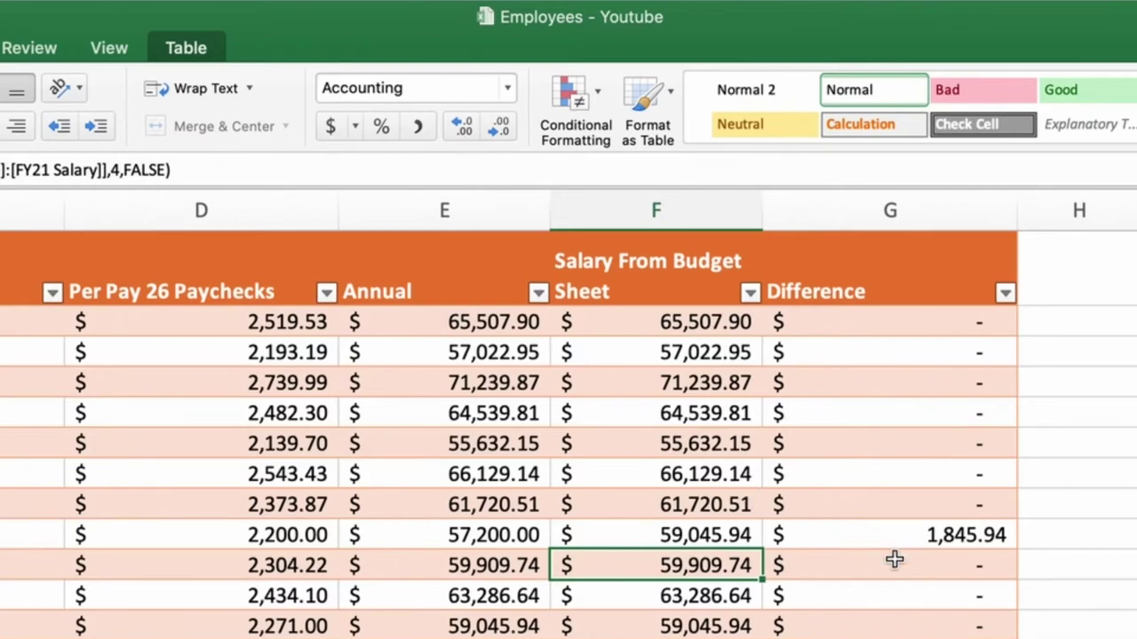
Trace the F2 lookup by finding the C2 employee in the Salaries sheet, checking their FY21 Salary, and returning to F2 in Salaries from Payroll.
click(709, 325)
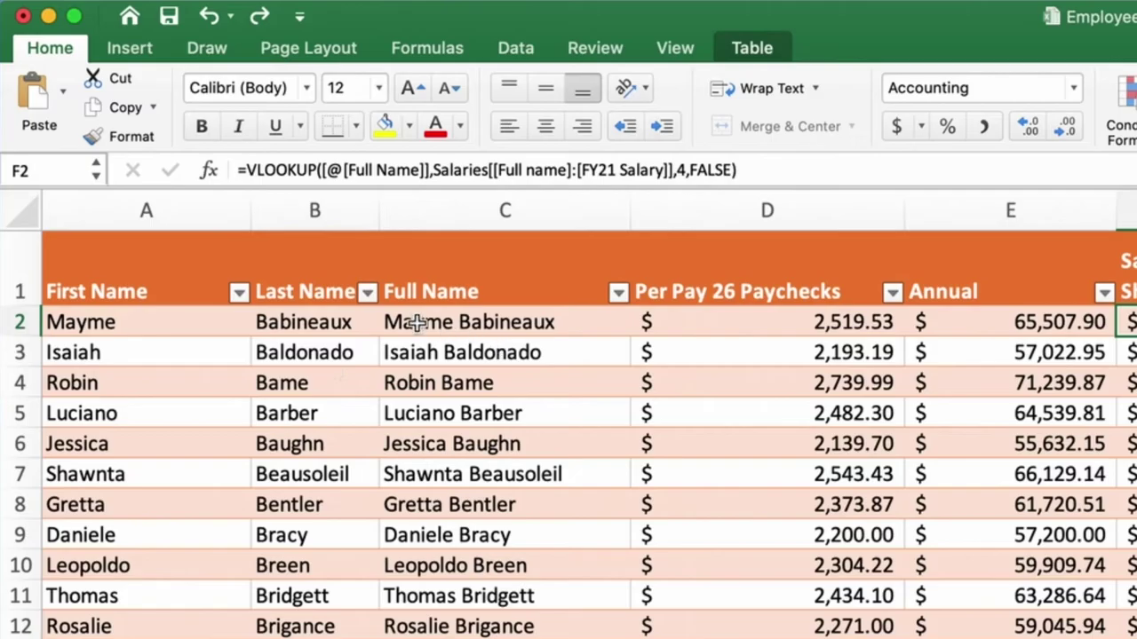
click(463, 322)
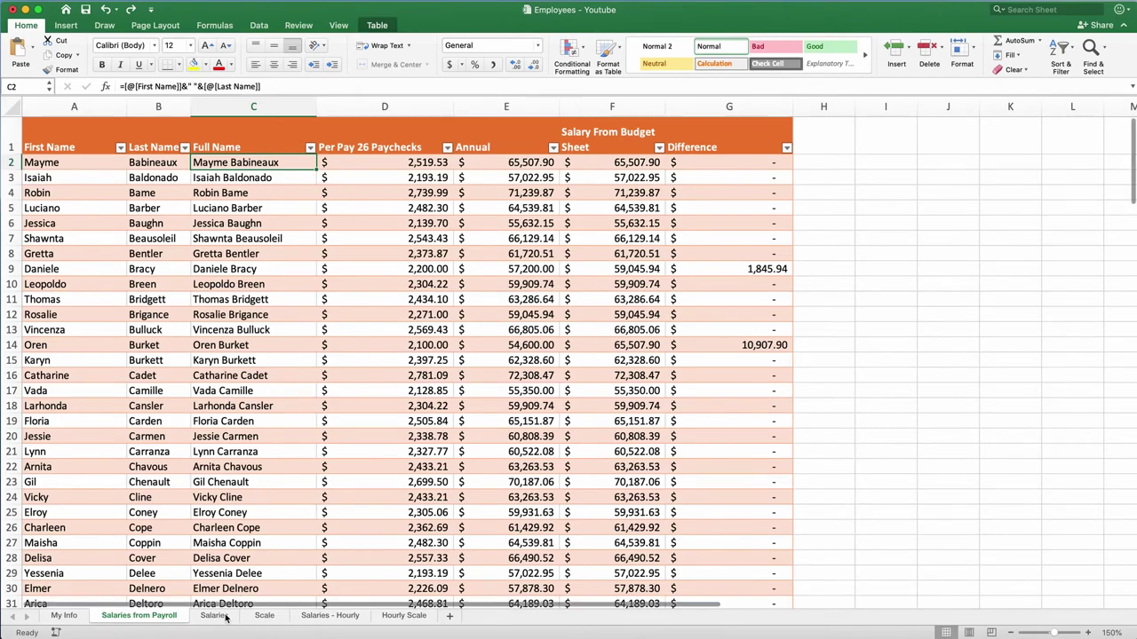
click(214, 616)
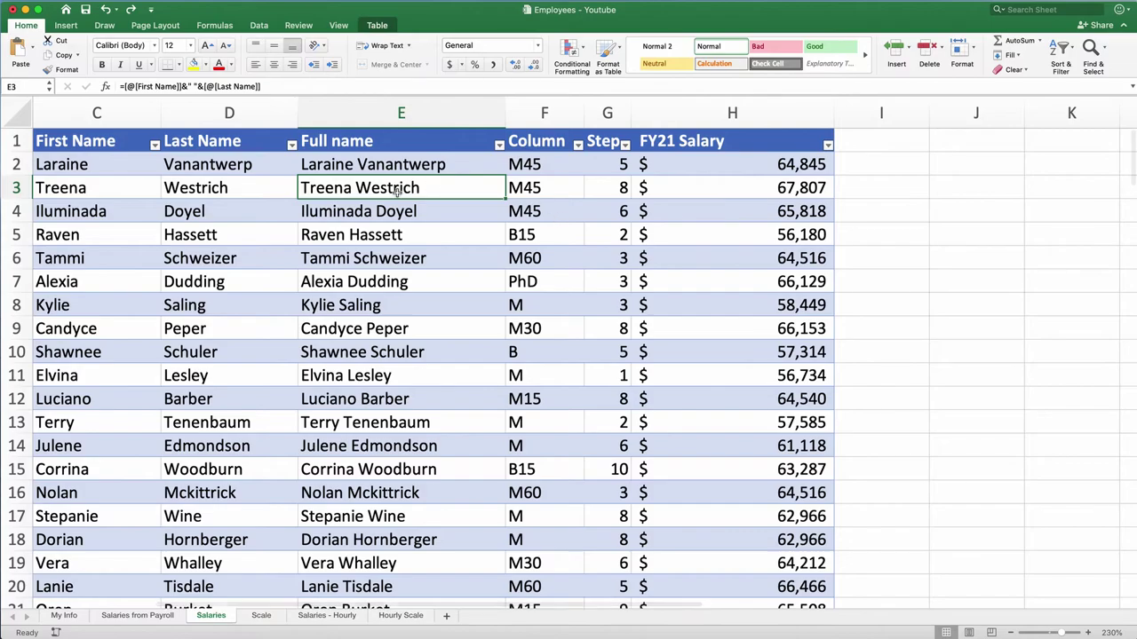
scroll(234, 226, down, 2)
scroll(234, 227, down, 8)
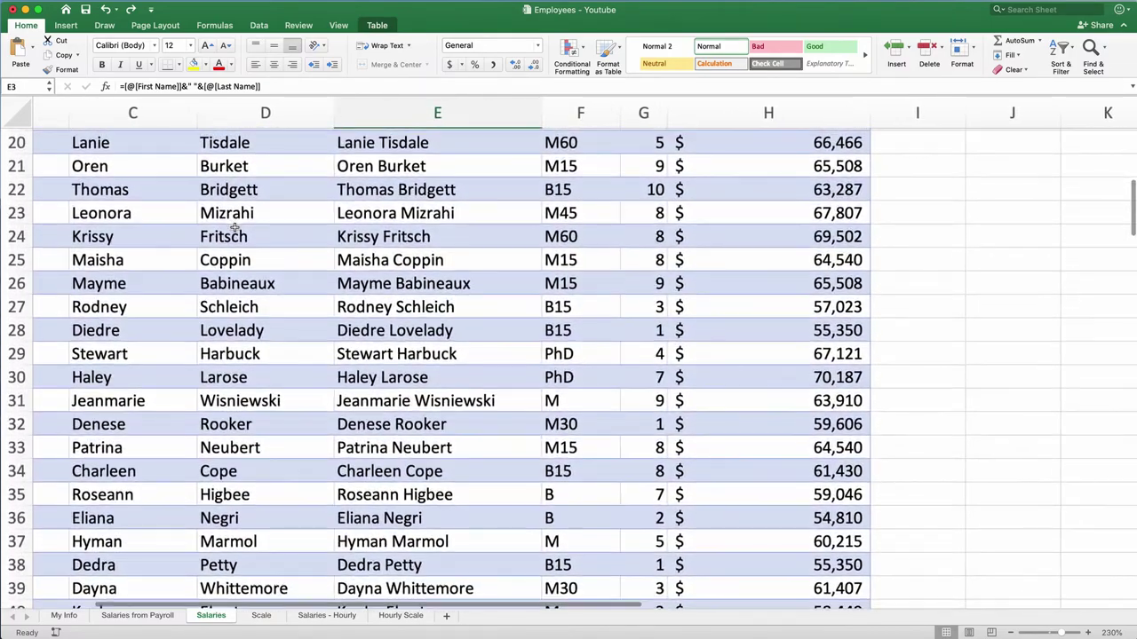
click(145, 285)
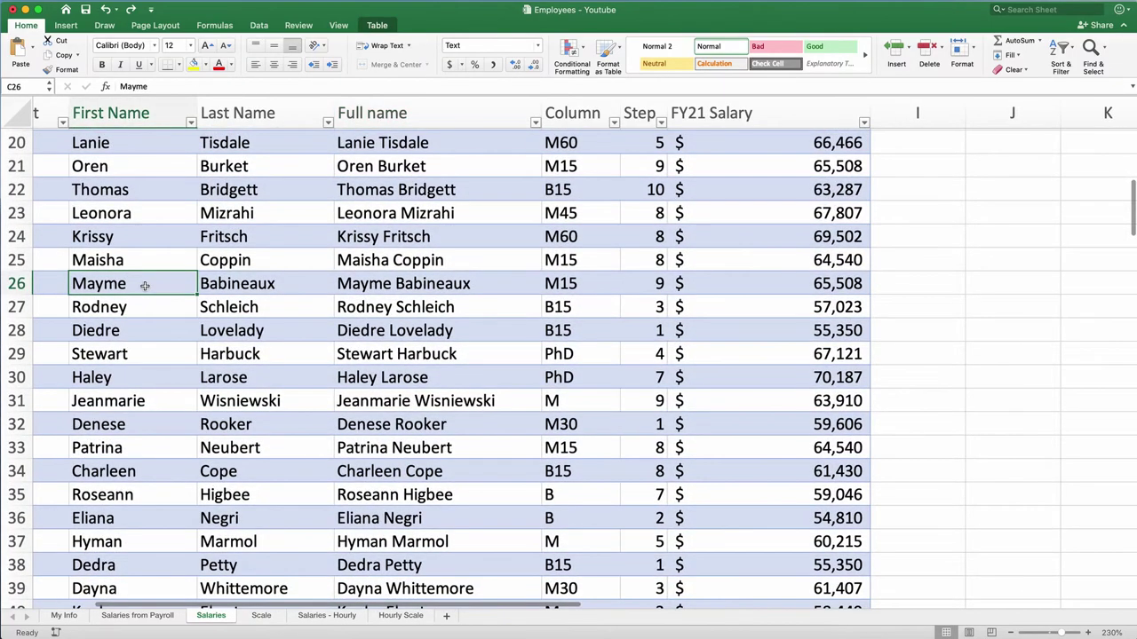
key(Right)
key(Right)
key(Right)
key(Right)
key(Right)
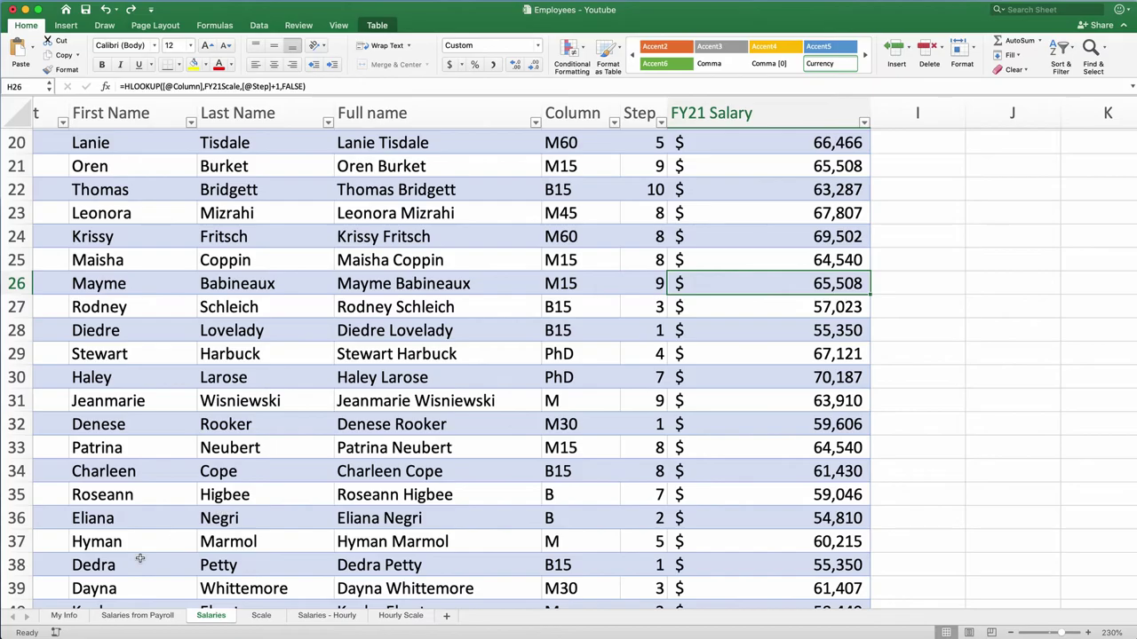
click(135, 616)
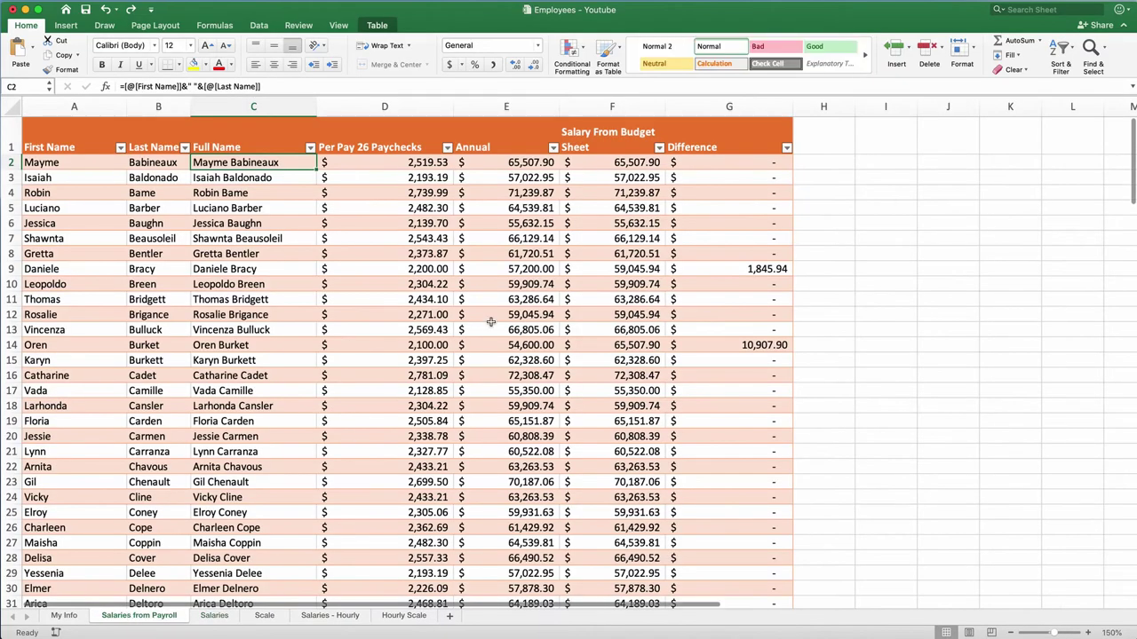
click(629, 163)
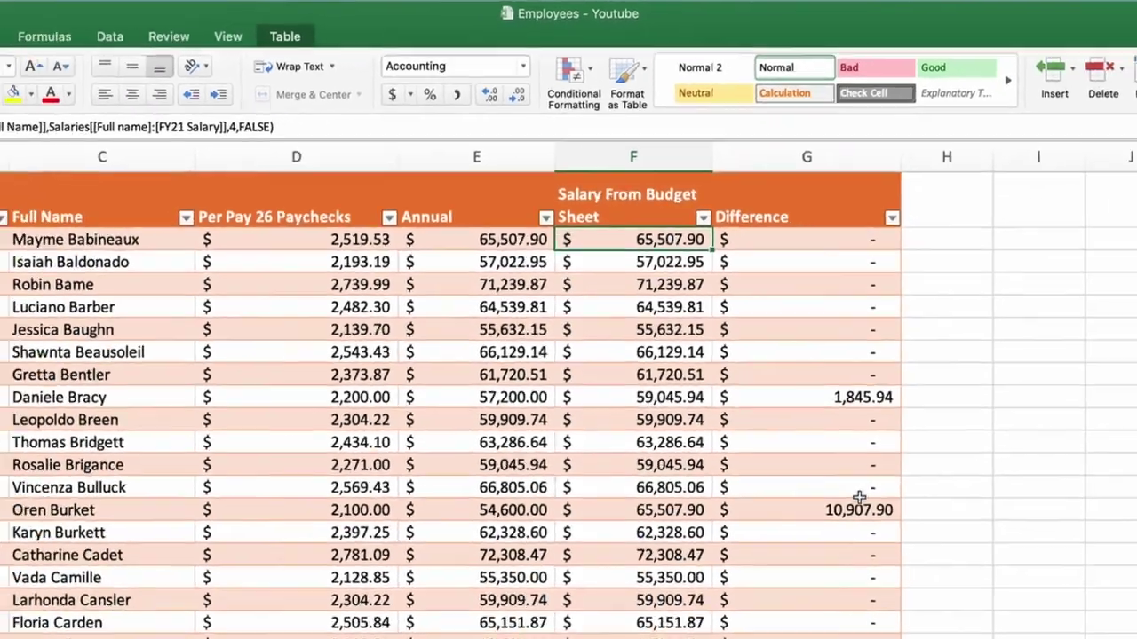
Review the Difference column down to the last payroll row for remaining discrepancies, and return to the table's start.
scroll(959, 375, down, 10)
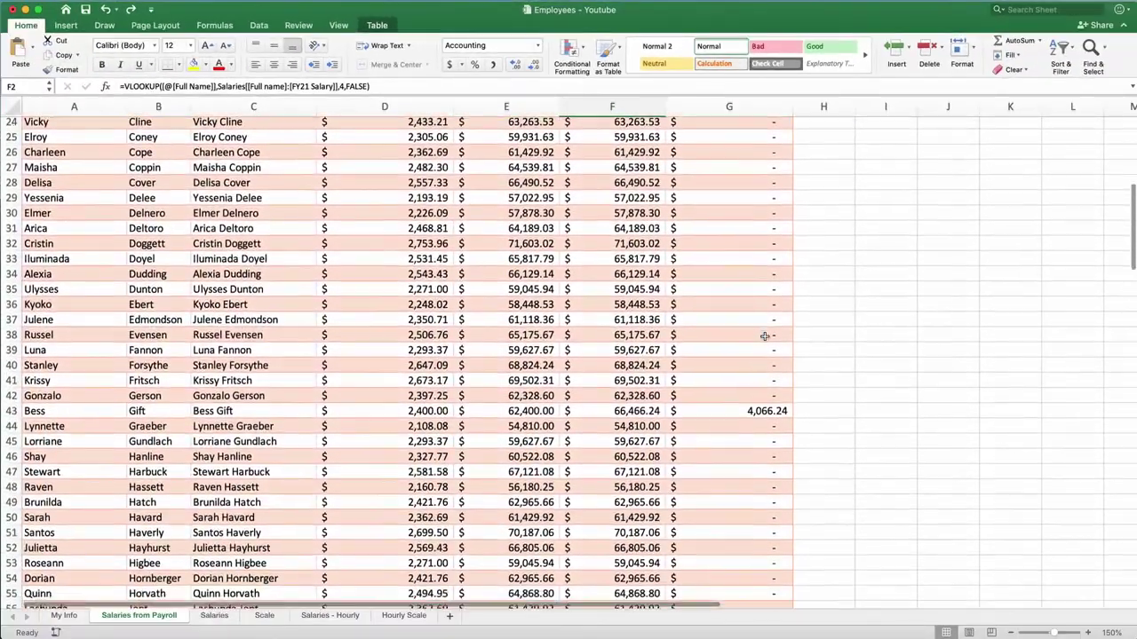
scroll(764, 336, down, 15)
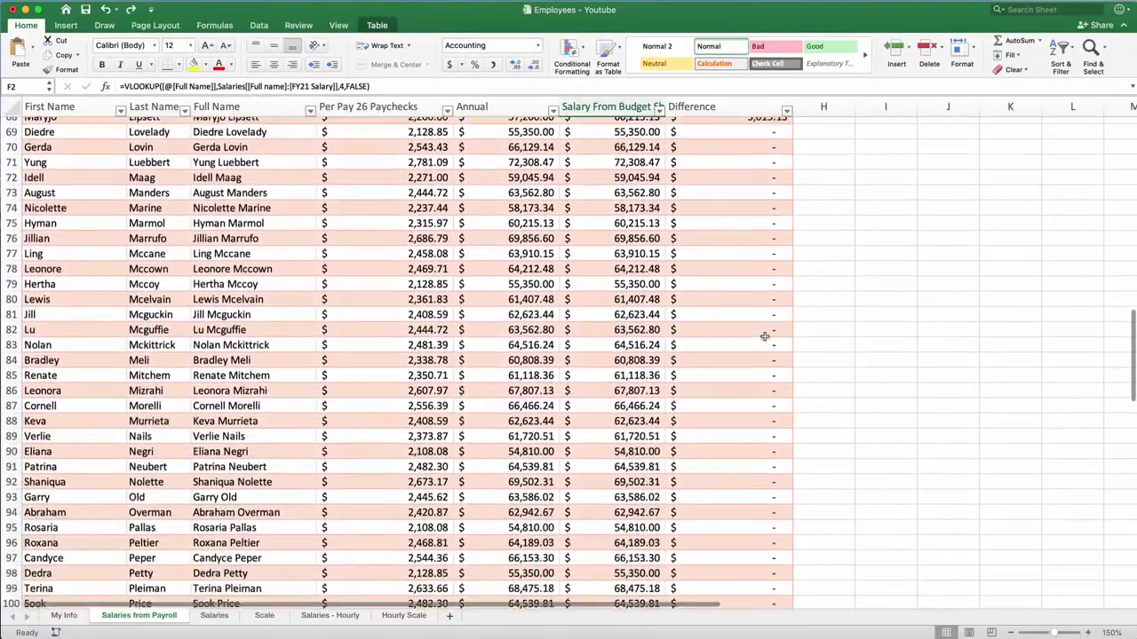
scroll(764, 336, down, 15)
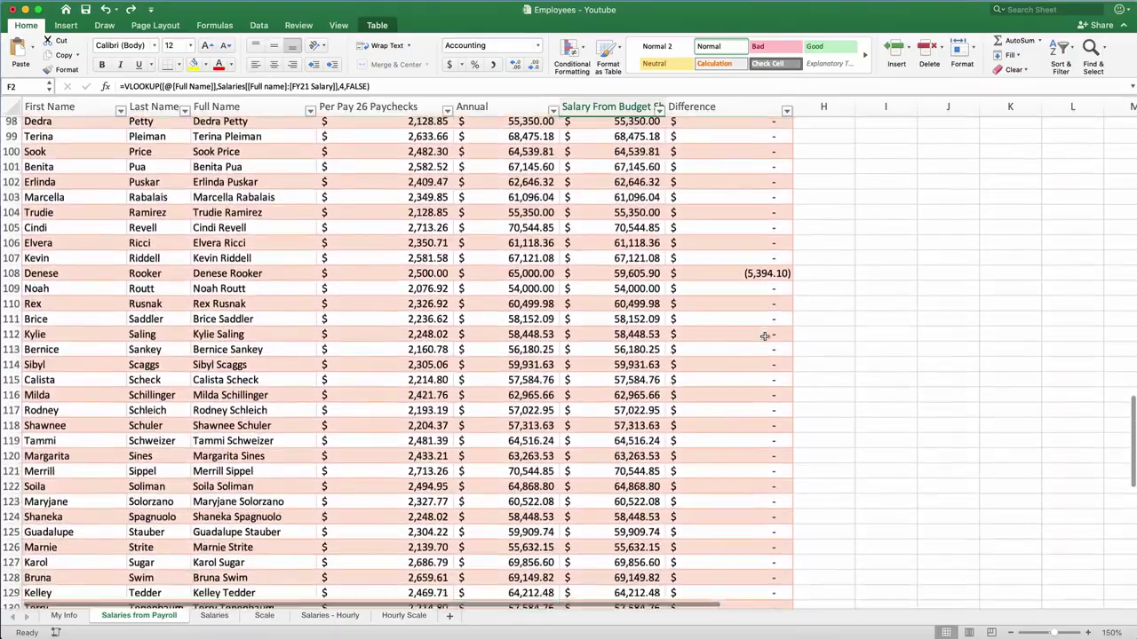
scroll(764, 336, down, 10)
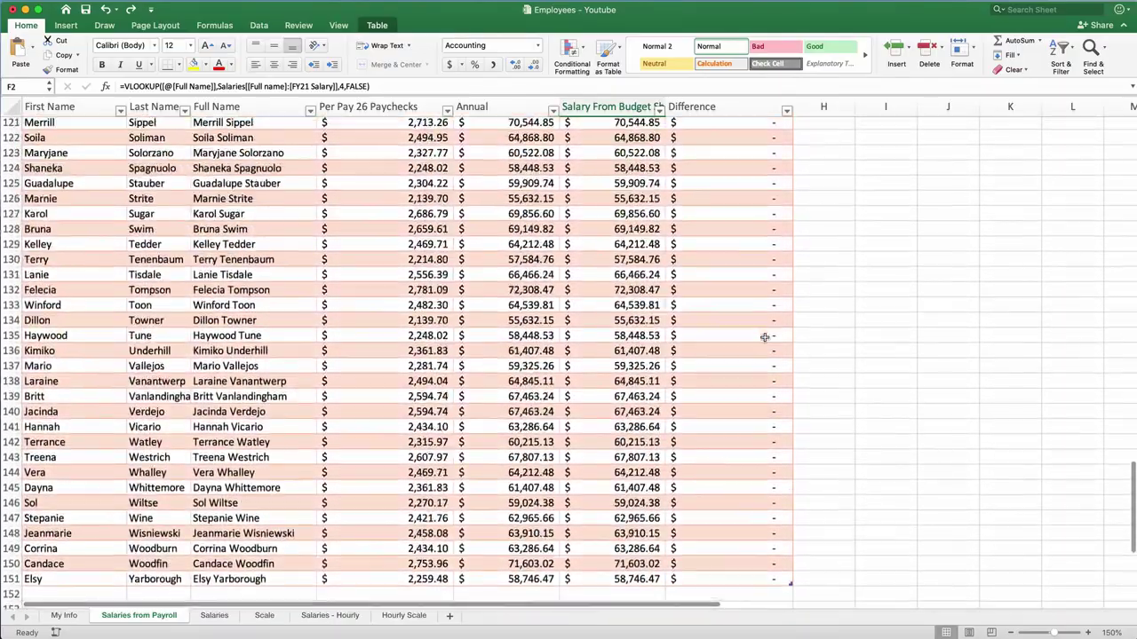
scroll(764, 338, up, 20)
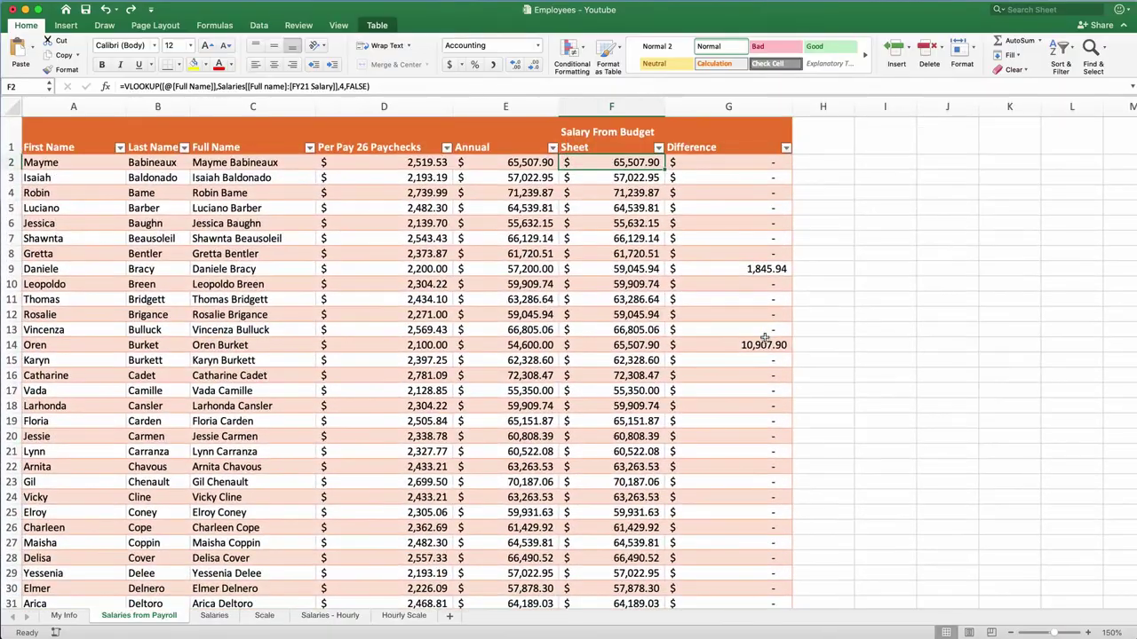